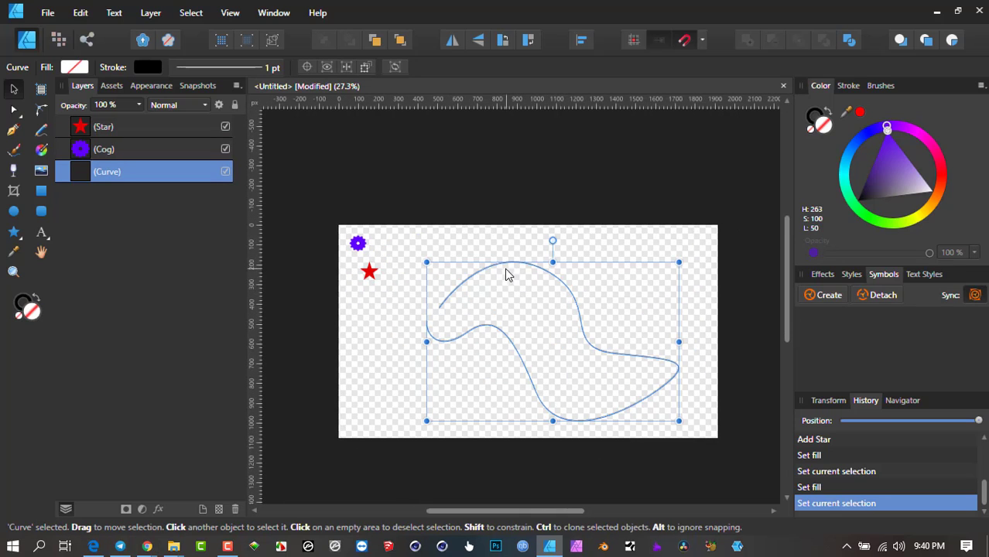
Nudge the freeform curve slightly left and zoom in on it.
{"action": "mouse_move", "coordinate": [501, 267]}
{"action": "left_mouse_down"}
{"action": "mouse_move", "coordinate": [490, 261]}
{"action": "mouse_move", "coordinate": [499, 251]}
{"action": "left_mouse_up"}
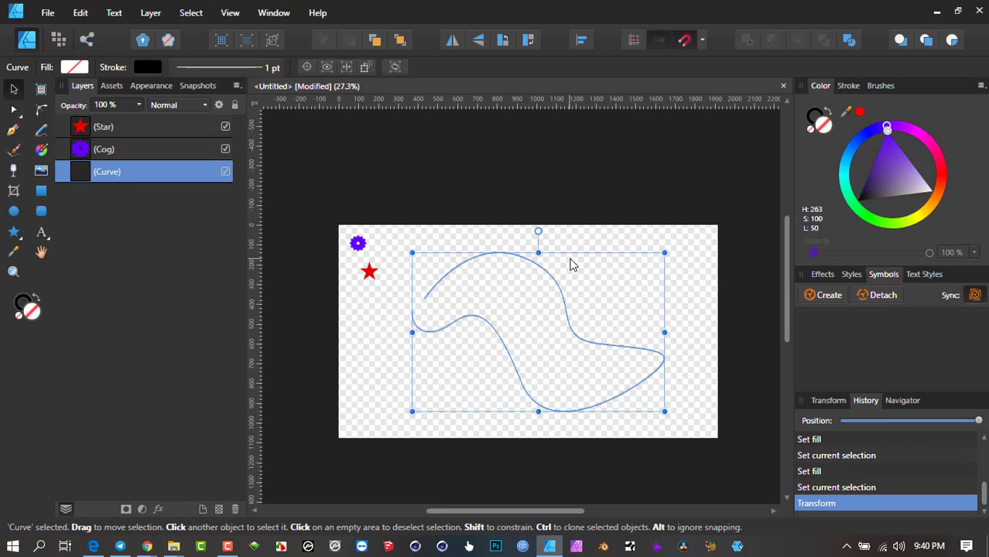
{"action": "scroll", "coordinate": [515, 276], "scroll_direction": "up", "scroll_amount": 2}
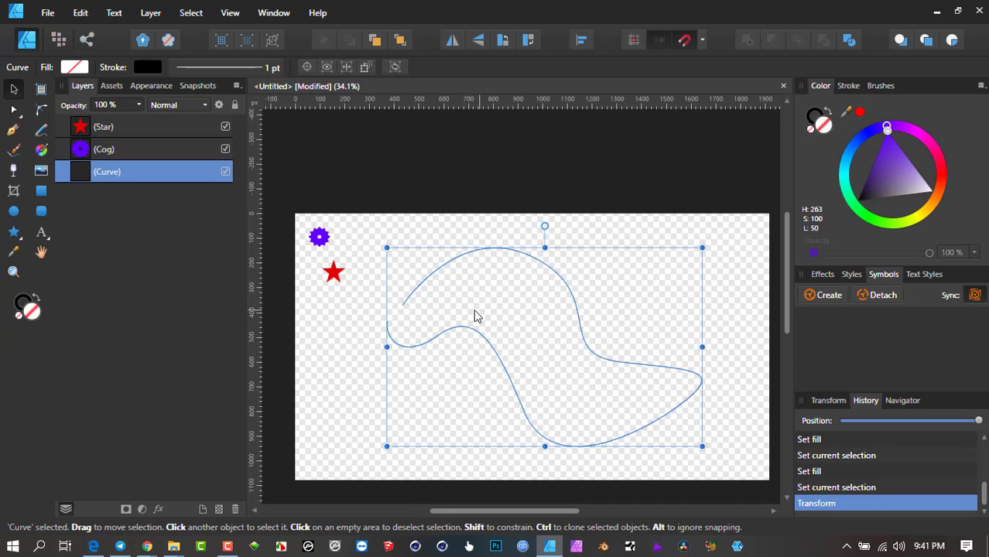
{"action": "scroll", "coordinate": [399, 332], "scroll_direction": "up", "scroll_amount": 1}
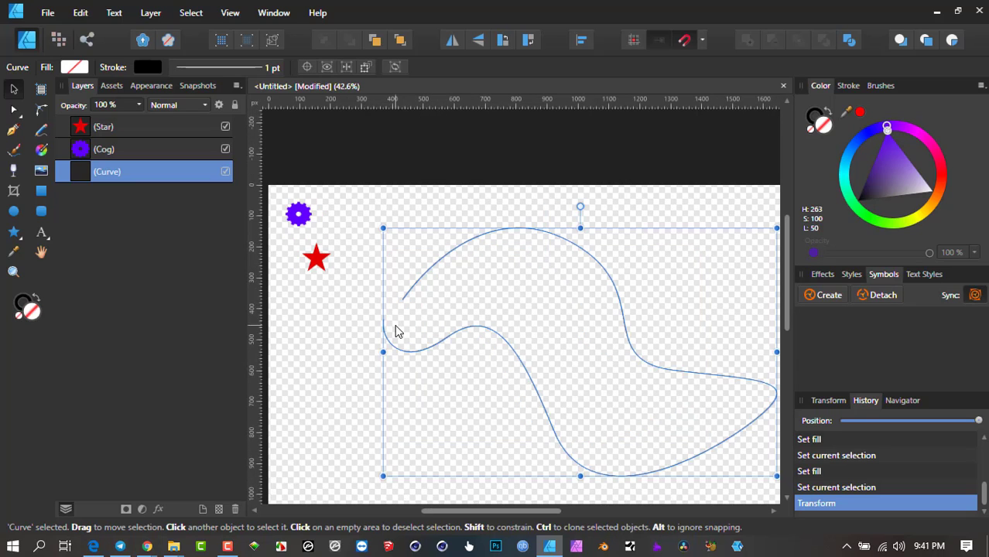
With the Node Tool, move the curve's lower start node up beside its other end.
{"action": "left_click", "coordinate": [435, 301]}
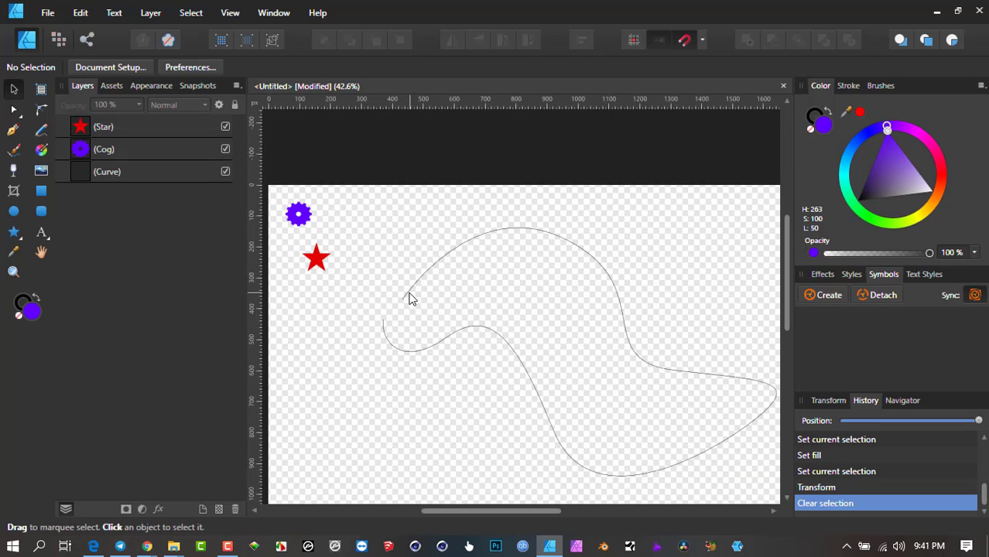
{"action": "left_click", "coordinate": [13, 109]}
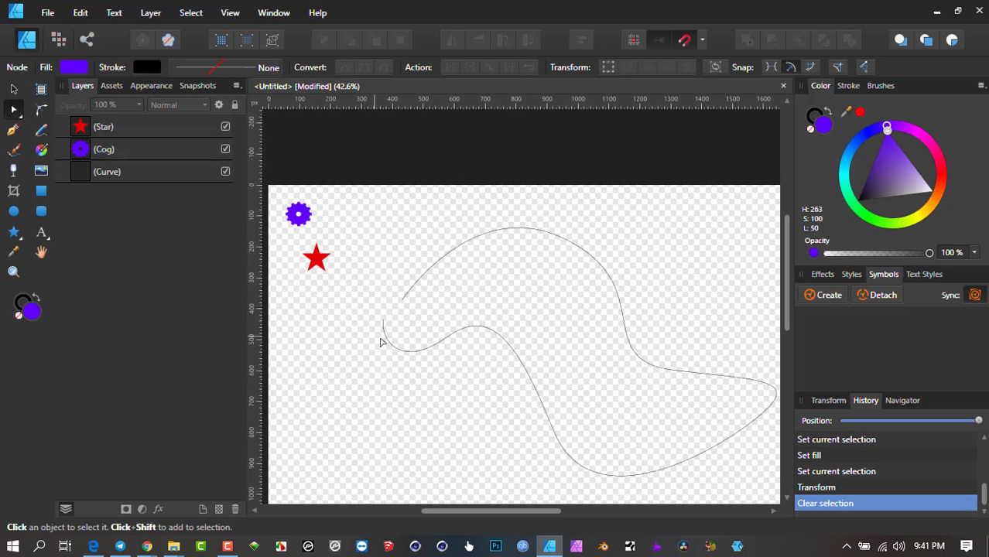
{"action": "left_click", "coordinate": [391, 343]}
{"action": "scroll", "coordinate": [392, 323], "scroll_direction": "up", "scroll_amount": 4}
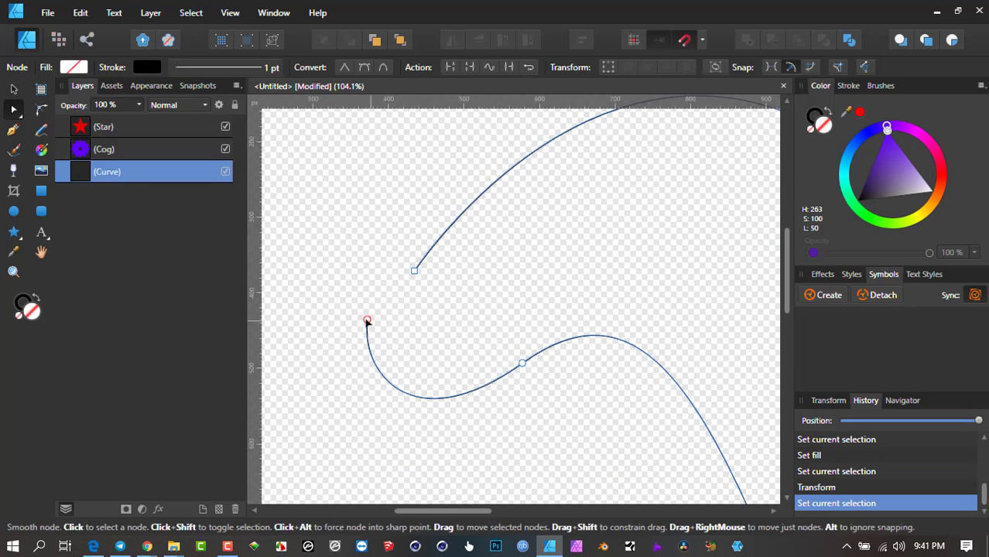
{"action": "left_click", "coordinate": [373, 313]}
{"action": "left_click_drag", "start_coordinate": [382, 309], "coordinate": [427, 234]}
Adjust the join's handle into a smooth rounded bend, then return to the Move Tool.
{"action": "scroll", "coordinate": [411, 276], "scroll_direction": "up", "scroll_amount": 10}
{"action": "scroll", "coordinate": [418, 279], "scroll_direction": "down", "scroll_amount": 12}
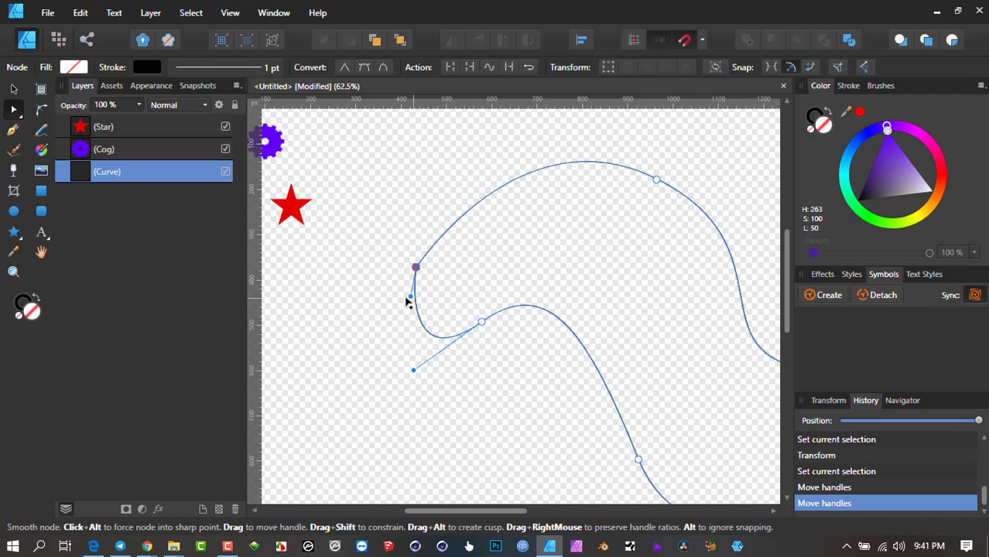
{"action": "left_click_drag", "start_coordinate": [406, 302], "coordinate": [401, 302]}
{"action": "left_click", "coordinate": [454, 266]}
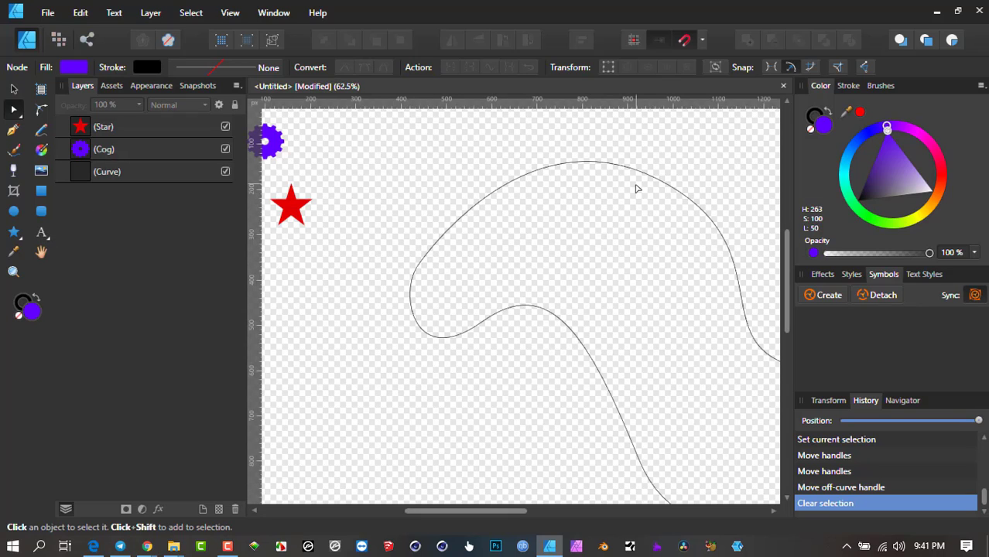
{"action": "scroll", "coordinate": [617, 195], "scroll_direction": "right", "scroll_amount": 5}
{"action": "scroll", "coordinate": [513, 217], "scroll_direction": "down", "scroll_amount": 2}
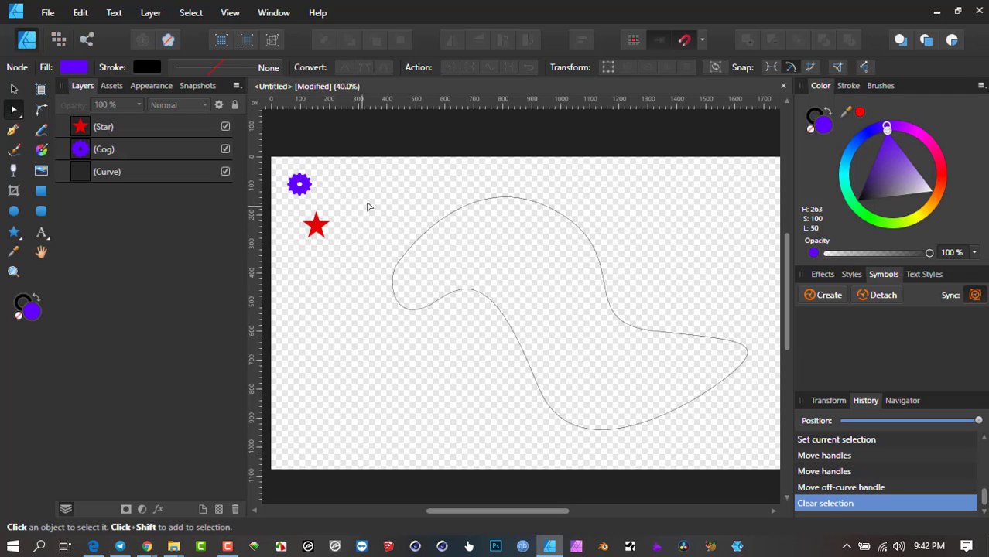
{"action": "scroll", "coordinate": [442, 215], "scroll_direction": "up", "scroll_amount": 2}
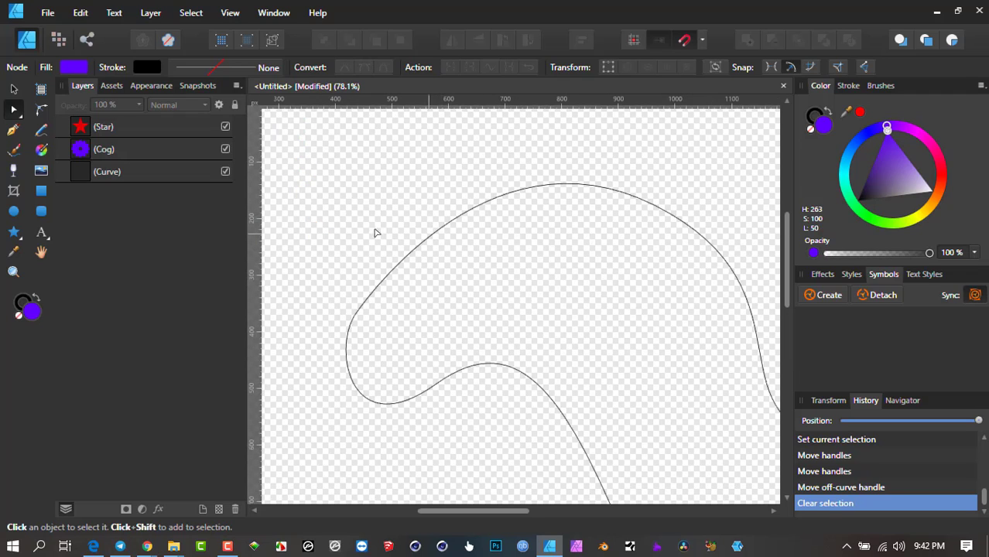
{"action": "left_click", "coordinate": [12, 91]}
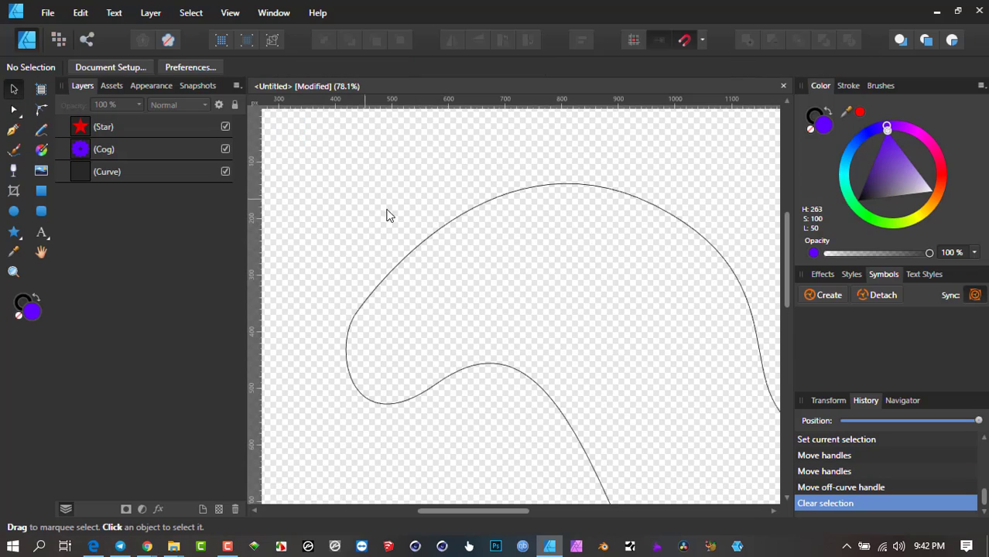
Convert the selected curve into Artistic path text with a 36 pt font size.
{"action": "left_click", "coordinate": [403, 255]}
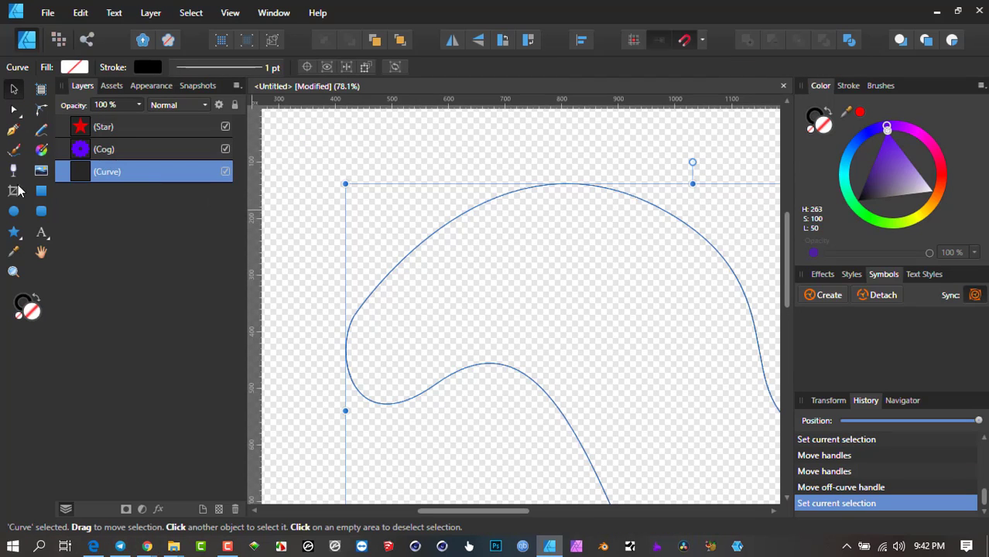
{"action": "left_click", "coordinate": [37, 232]}
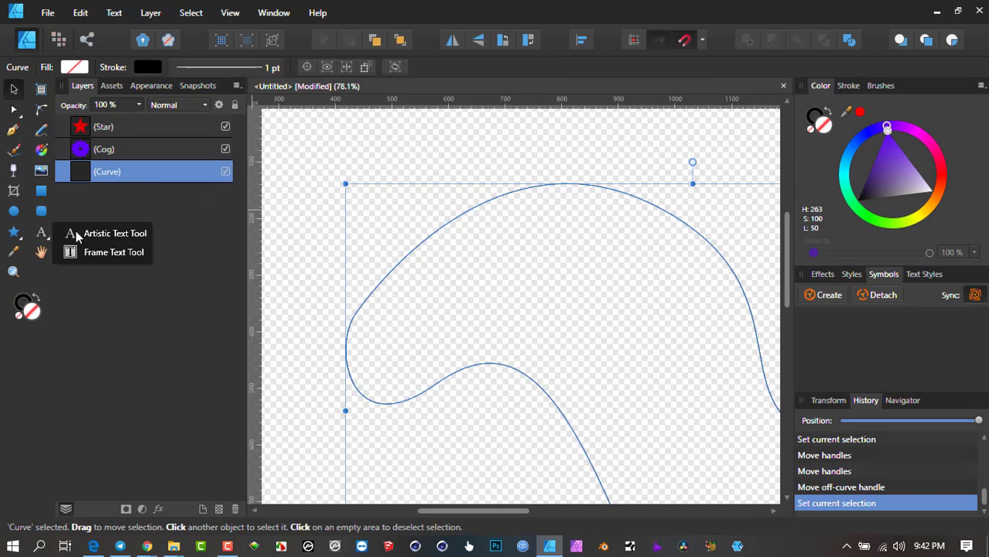
{"action": "left_click", "coordinate": [73, 233]}
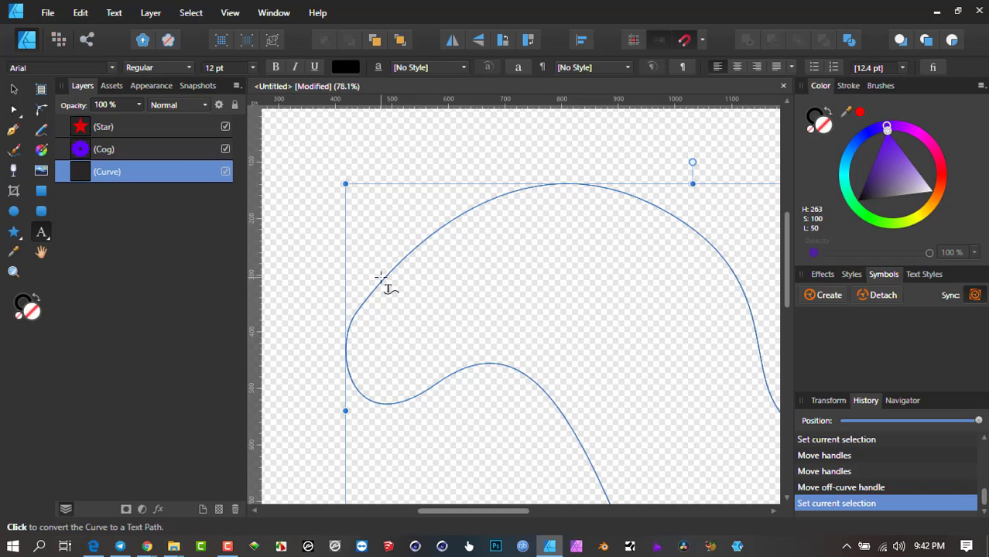
{"action": "left_click", "coordinate": [381, 280]}
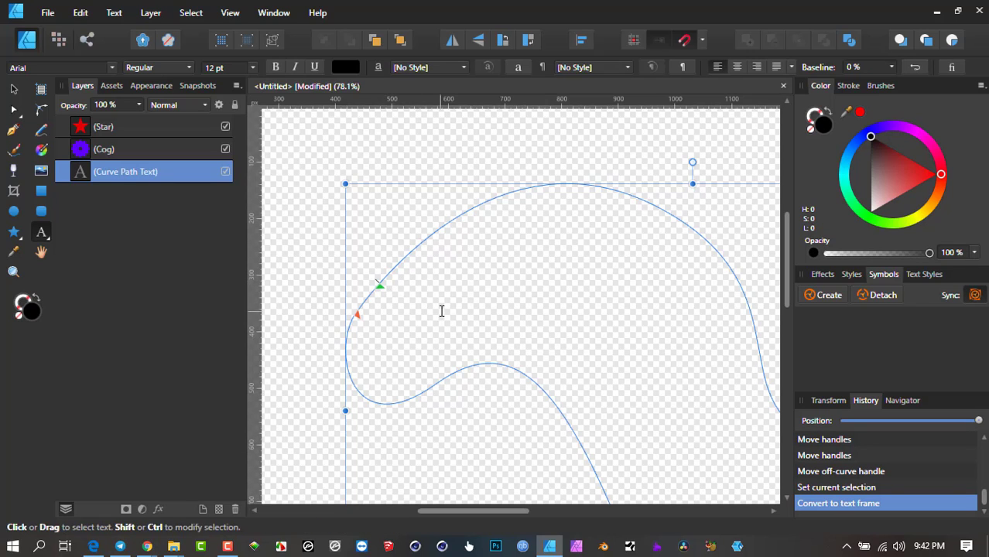
{"action": "left_click", "coordinate": [251, 68]}
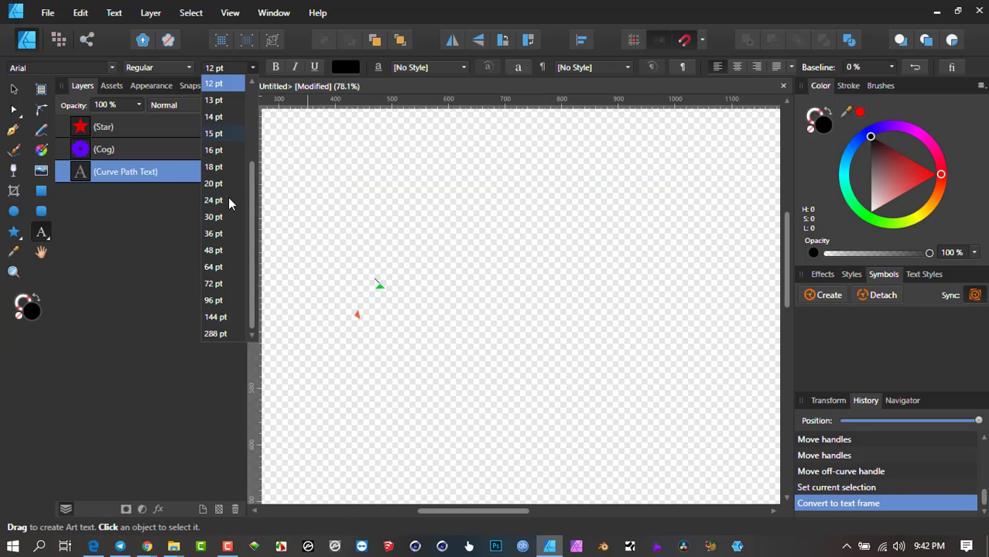
{"action": "left_click", "coordinate": [222, 238]}
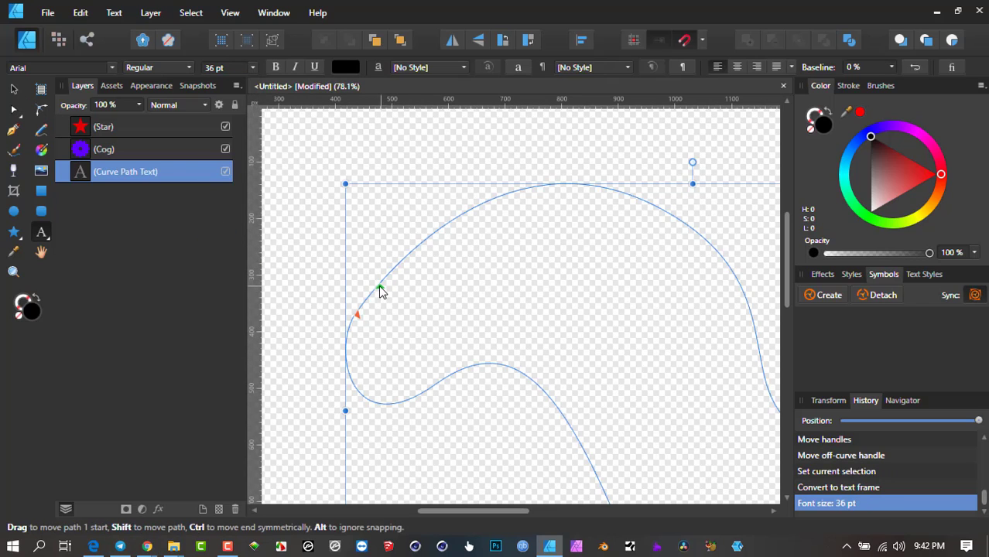
Slide the path text's green start and red end markers together near the upper-left bend.
{"action": "left_click_drag", "start_coordinate": [379, 286], "coordinate": [372, 291]}
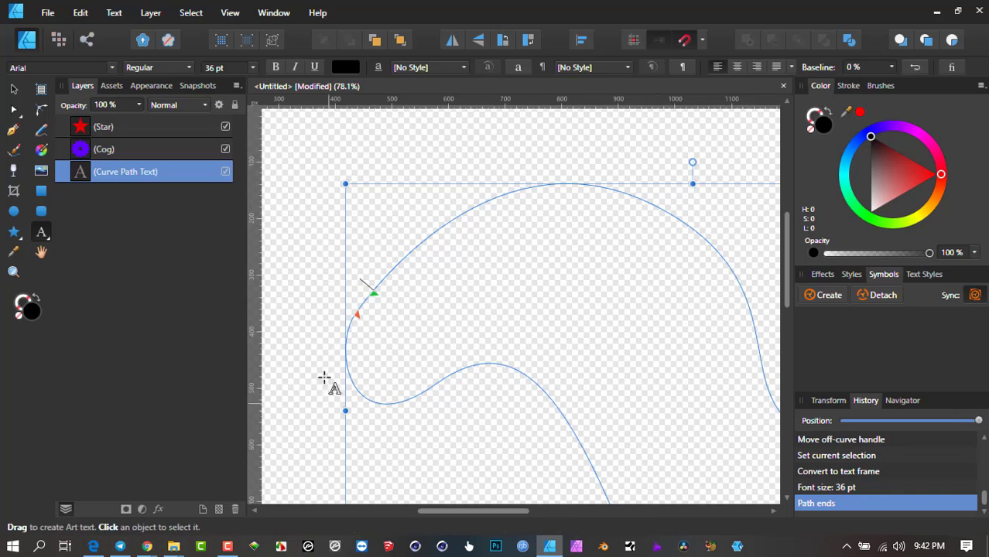
{"action": "mouse_move", "coordinate": [358, 317]}
{"action": "left_mouse_down"}
{"action": "mouse_move", "coordinate": [349, 353]}
{"action": "mouse_move", "coordinate": [357, 383]}
{"action": "mouse_move", "coordinate": [346, 347]}
{"action": "mouse_move", "coordinate": [367, 304]}
{"action": "mouse_move", "coordinate": [355, 328]}
{"action": "left_mouse_up"}
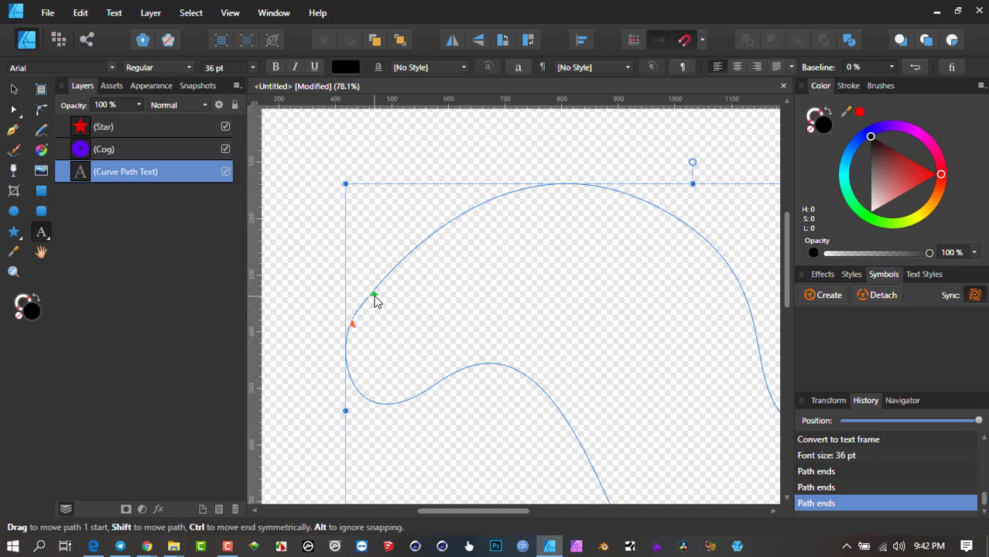
{"action": "left_click_drag", "start_coordinate": [374, 294], "coordinate": [367, 300]}
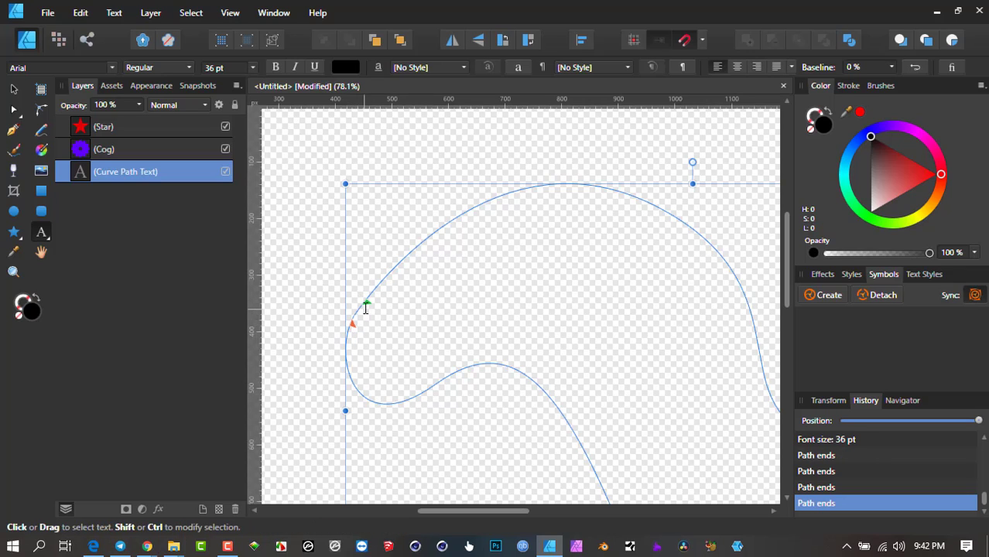
{"action": "scroll", "coordinate": [411, 282], "scroll_direction": "down", "scroll_amount": 3}
{"action": "scroll", "coordinate": [521, 272], "scroll_direction": "down", "scroll_amount": 2}
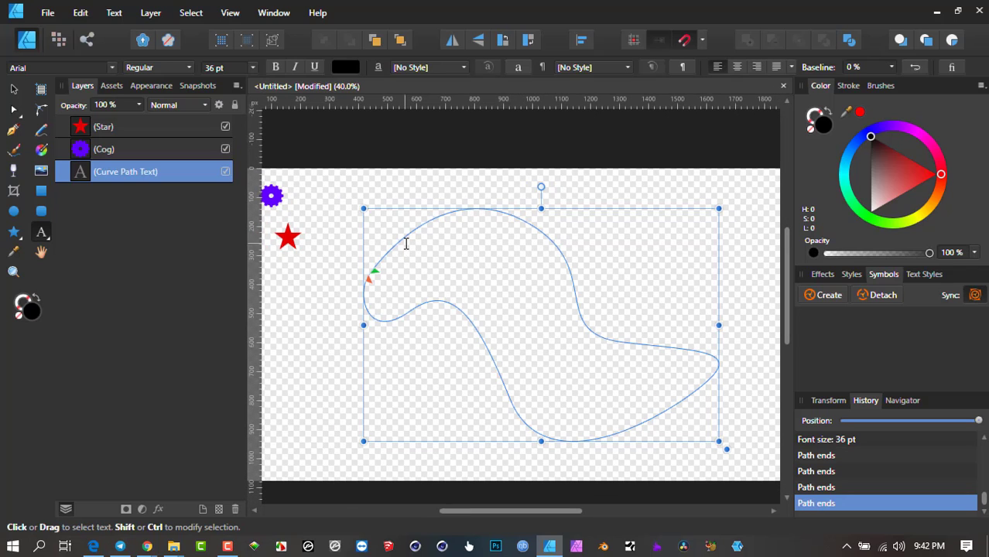
Type a test string along the path, then delete it back to the single letter A.
{"action": "type", "text": "A"}
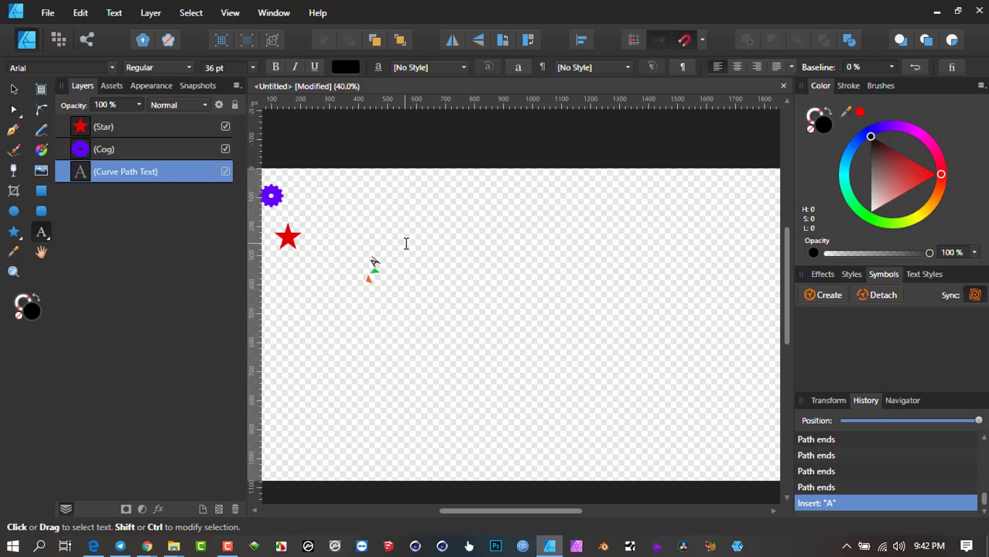
{"action": "type", "text": "sdpop[oa[sodp[ao["}
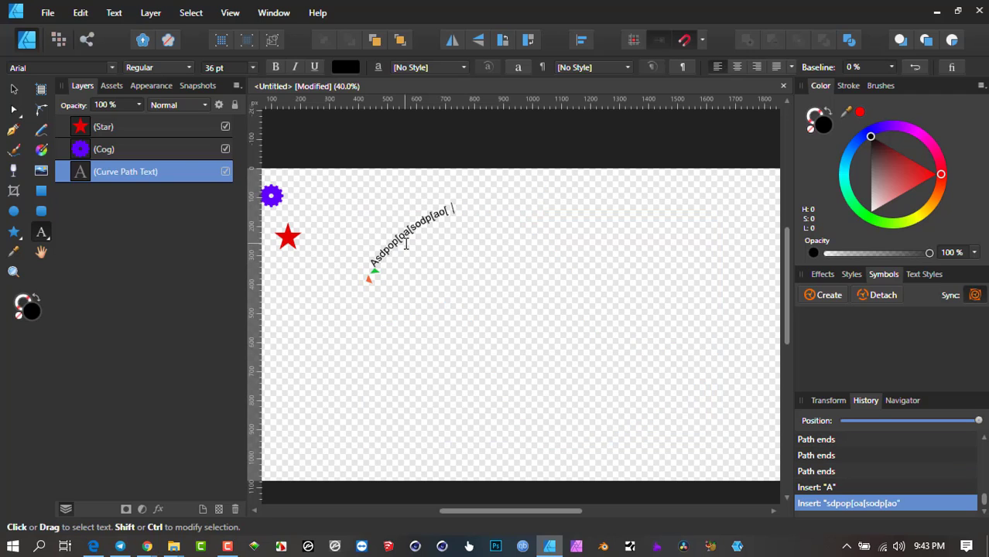
{"action": "type", "text": "opo[do[ao[sop[od[paop[sod[ops[o[op[sod"}
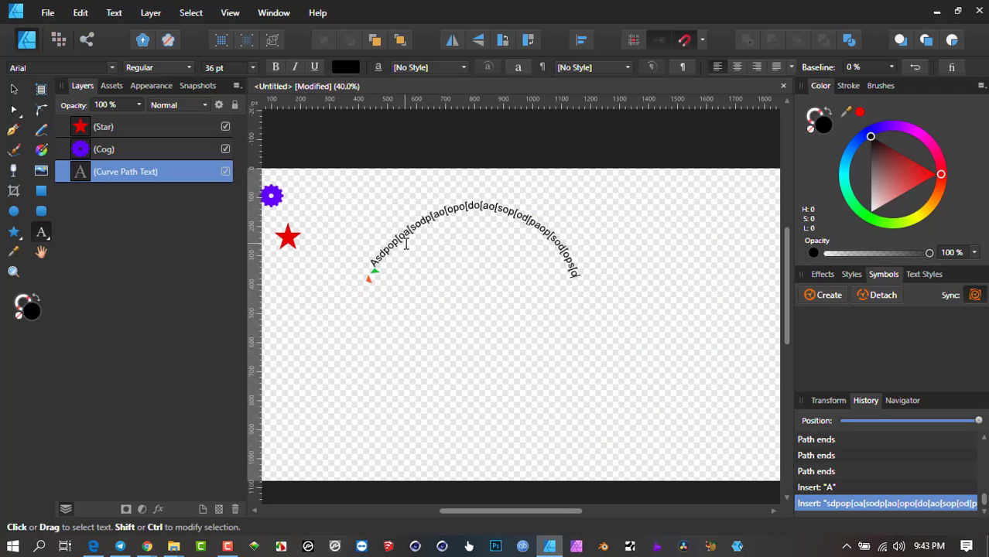
{"action": "type", "text": "[psad"}
{"action": "key", "text": "BackSpace"}
{"action": "key", "text": "BackSpace"}
{"action": "key", "text": "BackSpace"}
{"action": "key", "text": "BackSpace"}
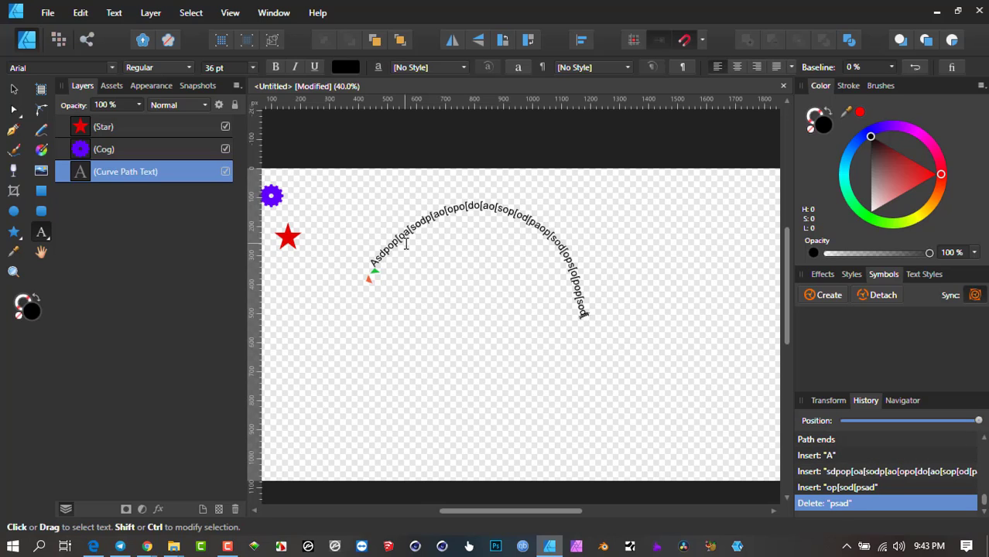
{"action": "key", "text": "BackSpace"}
{"action": "key", "text": "BackSpace"}
{"action": "key", "text": "BackSpace"}
{"action": "key", "text": "BackSpace"}
{"action": "key", "text": "BackSpace"}
{"action": "key", "text": "BackSpace"}
{"action": "key", "text": "BackSpace"}
{"action": "key", "text": "BackSpace"}
{"action": "key", "text": "BackSpace"}
{"action": "key", "text": "BackSpace"}
{"action": "key", "text": "BackSpace"}
{"action": "key", "text": "BackSpace"}
{"action": "key", "text": "BackSpace"}
{"action": "key", "text": "BackSpace"}
{"action": "key", "text": "BackSpace"}
{"action": "key", "text": "BackSpace"}
{"action": "key", "text": "BackSpace"}
{"action": "key", "text": "BackSpace"}
{"action": "key", "text": "BackSpace"}
{"action": "key", "text": "BackSpace"}
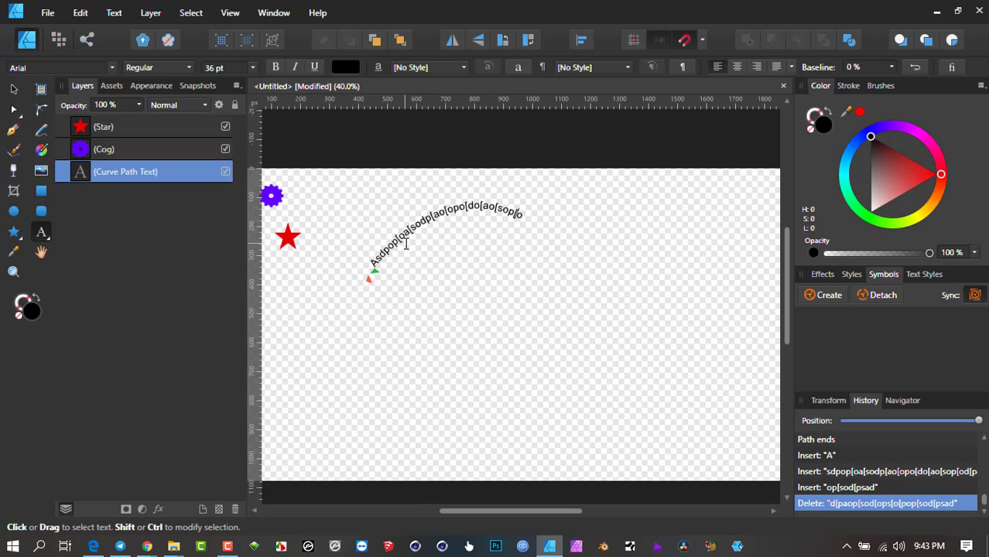
{"action": "key", "text": "BackSpace"}
{"action": "key", "text": "BackSpace"}
{"action": "key", "text": "BackSpace"}
{"action": "key", "text": "BackSpace"}
{"action": "key", "text": "BackSpace"}
{"action": "key", "text": "BackSpace"}
{"action": "key", "text": "BackSpace"}
{"action": "key", "text": "BackSpace"}
{"action": "key", "text": "BackSpace"}
{"action": "key", "text": "BackSpace"}
{"action": "key", "text": "BackSpace"}
{"action": "key", "text": "BackSpace"}
{"action": "key", "text": "BackSpace"}
{"action": "key", "text": "BackSpace"}
{"action": "key", "text": "BackSpace"}
{"action": "key", "text": "BackSpace"}
{"action": "key", "text": "BackSpace"}
{"action": "key", "text": "BackSpace"}
{"action": "key", "text": "BackSpace"}
{"action": "key", "text": "BackSpace"}
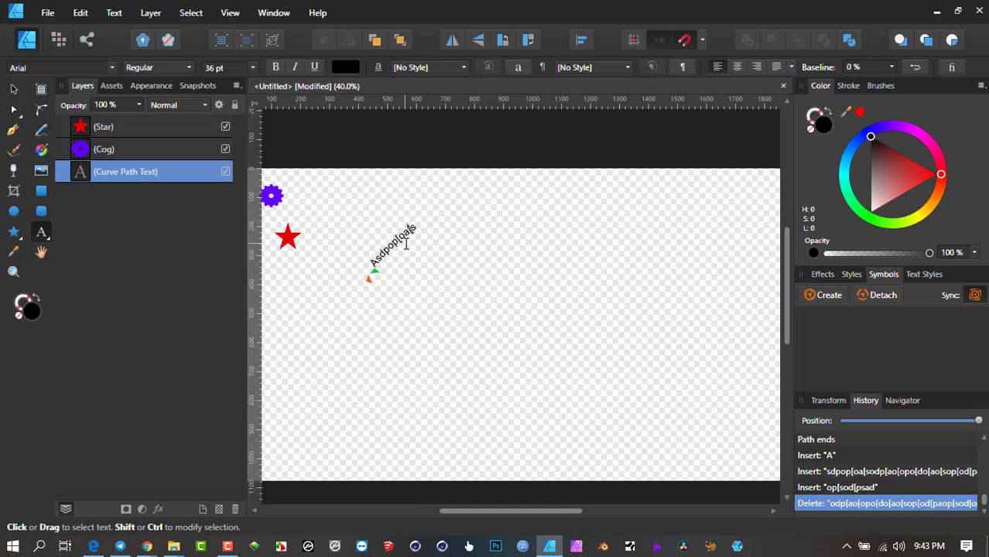
{"action": "key", "text": "BackSpace"}
{"action": "key", "text": "BackSpace"}
{"action": "key", "text": "BackSpace"}
{"action": "key", "text": "BackSpace"}
{"action": "key", "text": "BackSpace"}
{"action": "key", "text": "BackSpace"}
{"action": "key", "text": "BackSpace"}
{"action": "key", "text": "BackSpace"}
{"action": "key", "text": "BackSpace"}
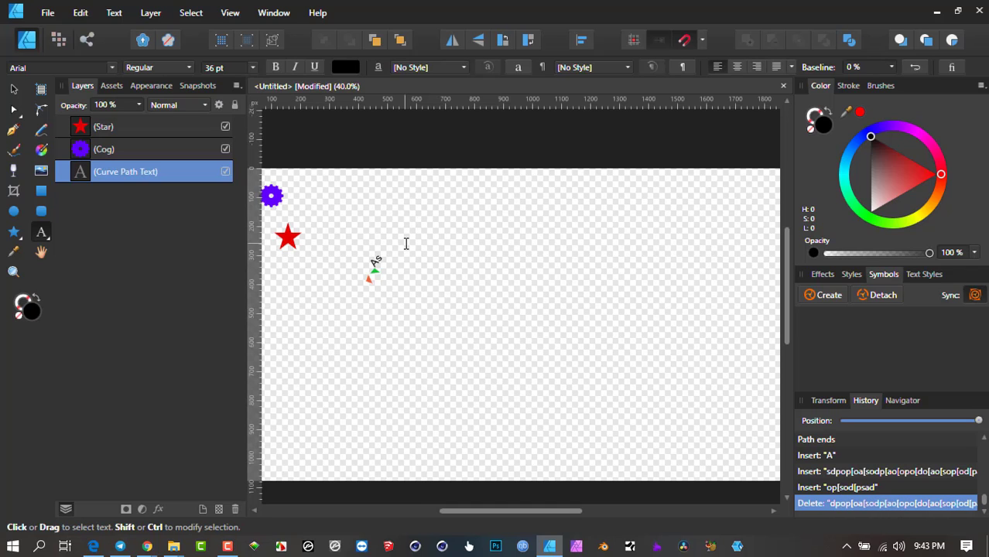
{"action": "key", "text": "BackSpace"}
{"action": "scroll", "coordinate": [403, 267], "scroll_direction": "up", "scroll_amount": 2}
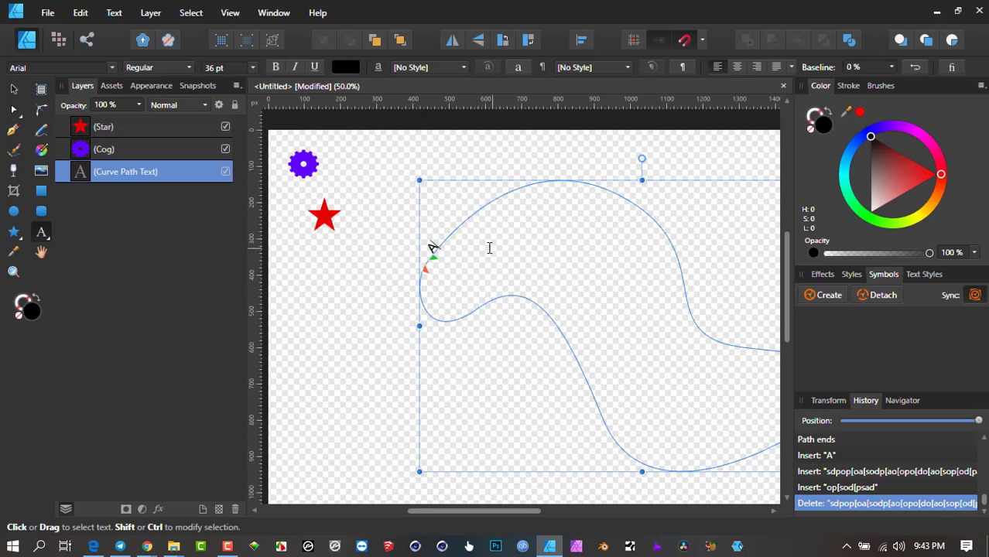
Leave path text editing, then select the red star and shrink it slightly.
{"action": "left_click", "coordinate": [432, 247]}
{"action": "key", "text": "Escape"}
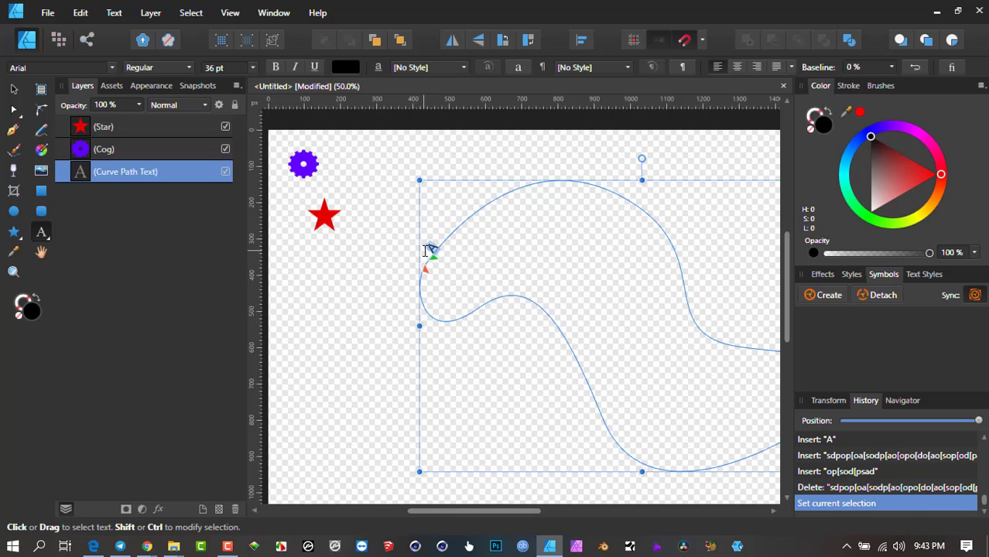
{"action": "left_click", "coordinate": [14, 89]}
{"action": "left_click", "coordinate": [325, 219]}
{"action": "left_click_drag", "start_coordinate": [346, 198], "coordinate": [335, 207]}
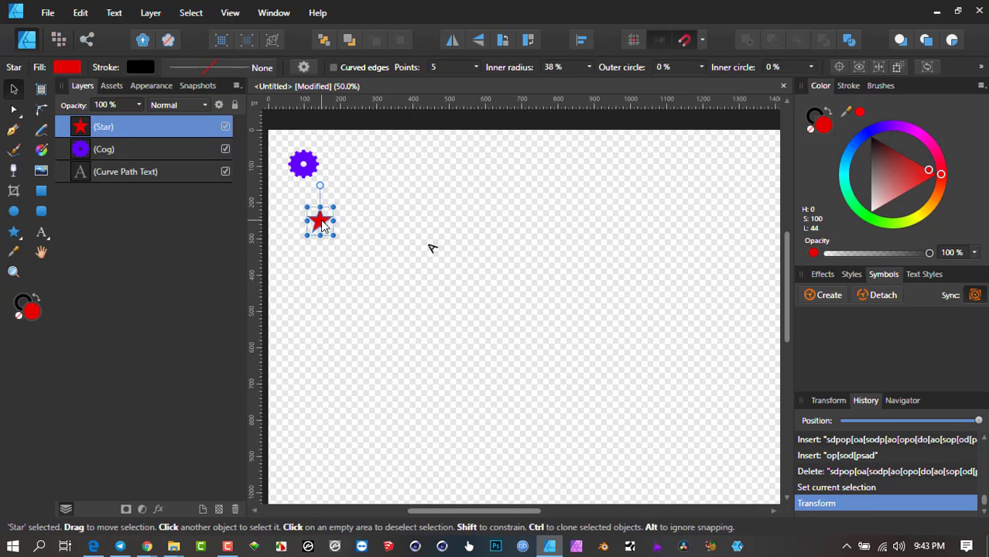
Copy the red star and paste it over the A in the path text.
{"action": "right_click", "coordinate": [324, 225]}
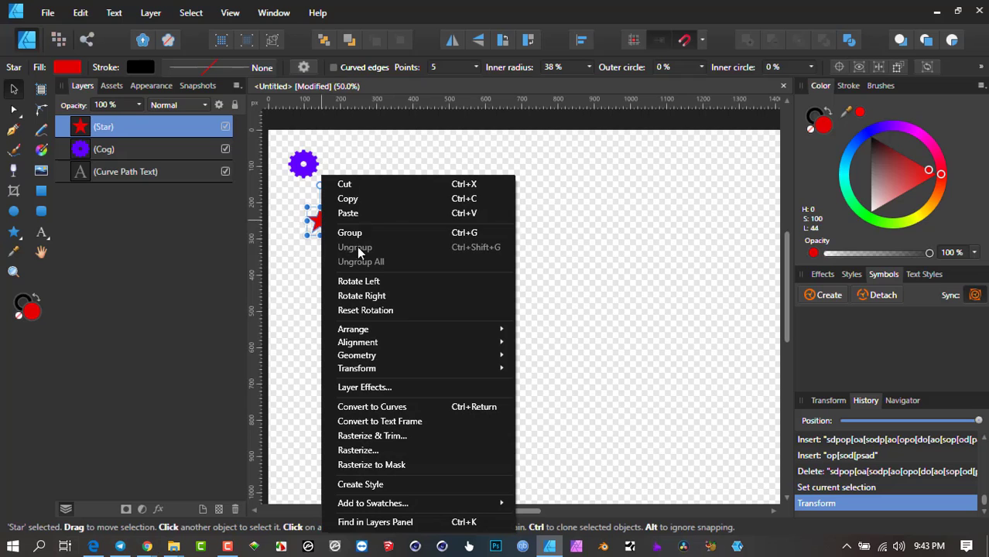
{"action": "left_click", "coordinate": [369, 197]}
{"action": "left_click", "coordinate": [403, 207]}
{"action": "double_click", "coordinate": [433, 247]}
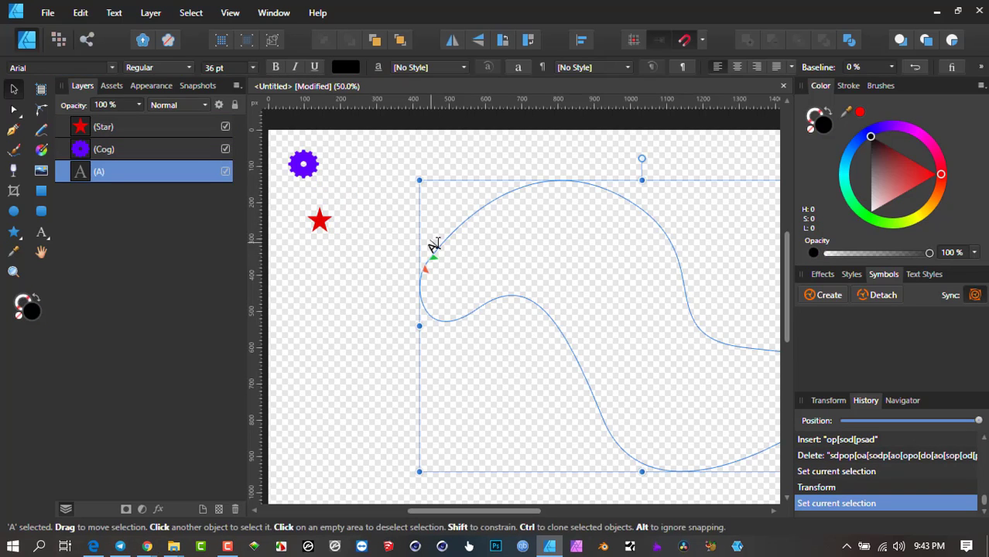
{"action": "double_click", "coordinate": [435, 246]}
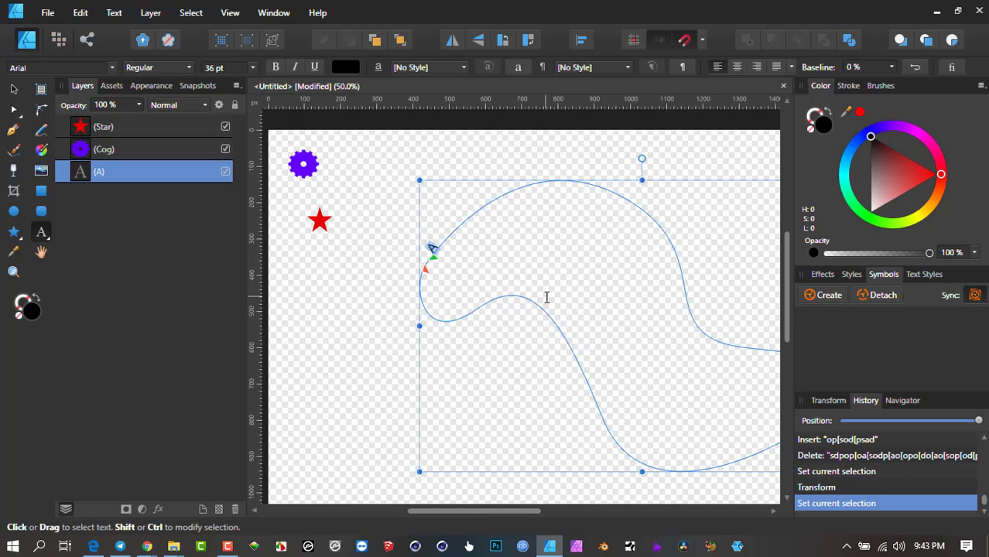
{"action": "key", "text": "ctrl+v"}
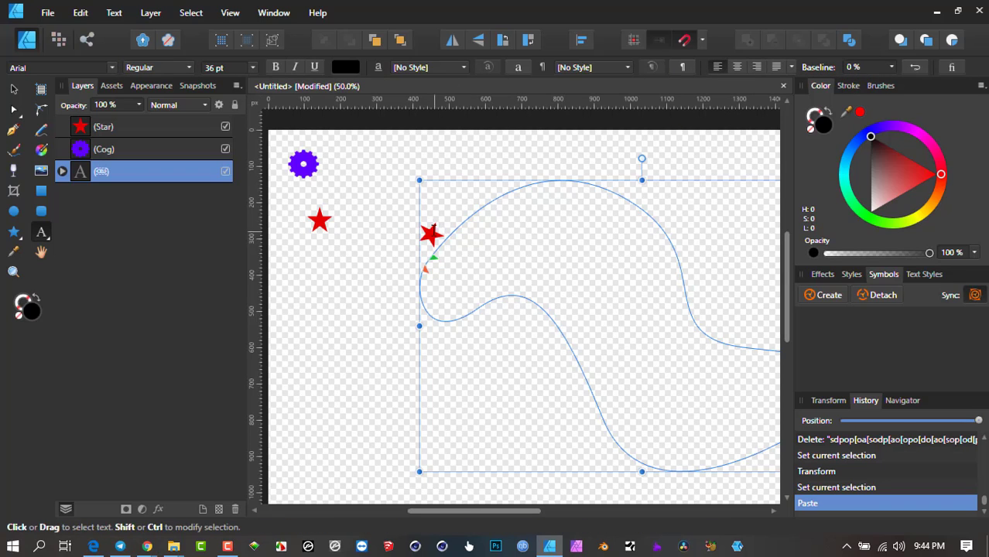
Lift the star glyph off the curve with a 26% baseline shift.
{"action": "left_click_drag", "start_coordinate": [435, 229], "coordinate": [423, 241]}
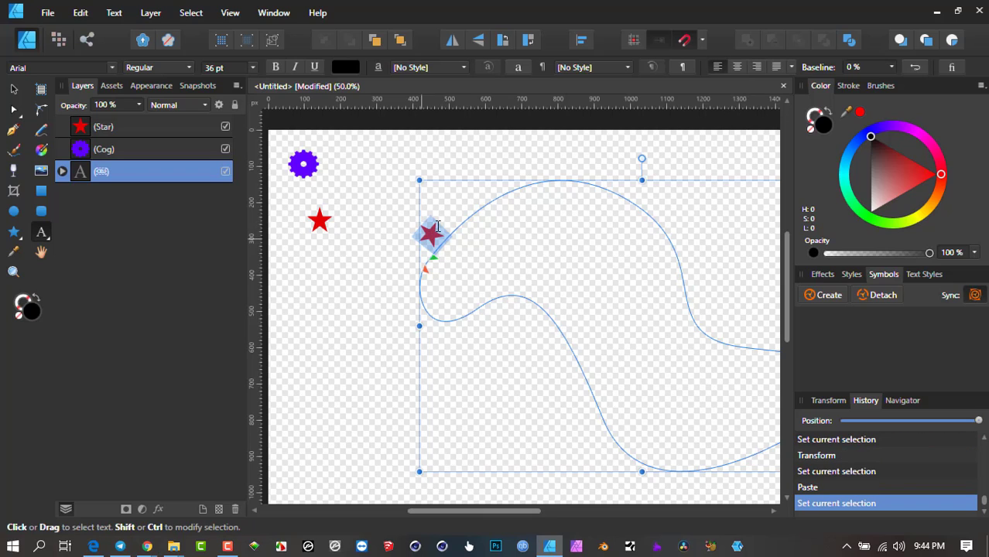
{"action": "left_click", "coordinate": [891, 67]}
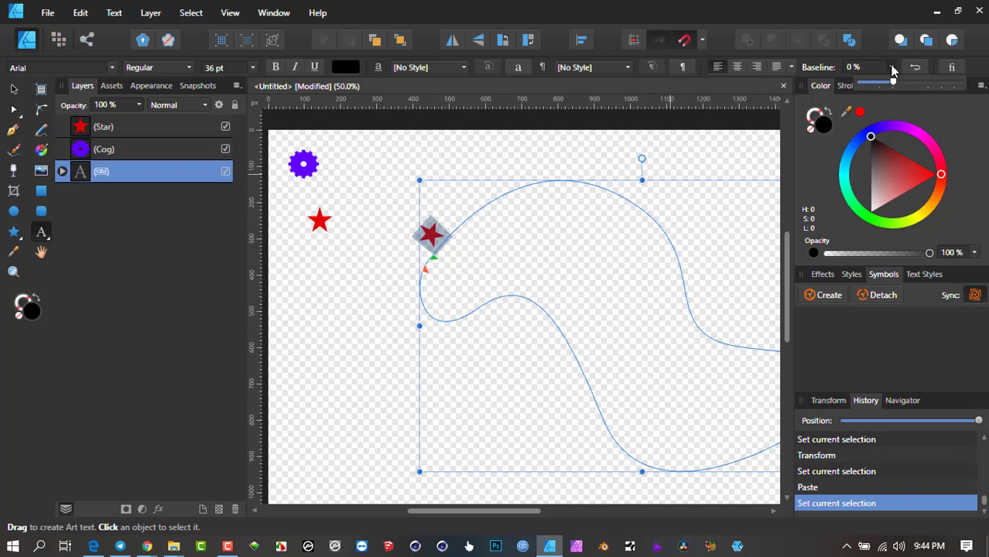
{"action": "mouse_move", "coordinate": [894, 83]}
{"action": "left_mouse_down"}
{"action": "mouse_move", "coordinate": [941, 84]}
{"action": "mouse_move", "coordinate": [953, 95]}
{"action": "mouse_move", "coordinate": [899, 87]}
{"action": "mouse_move", "coordinate": [909, 92]}
{"action": "left_mouse_up"}
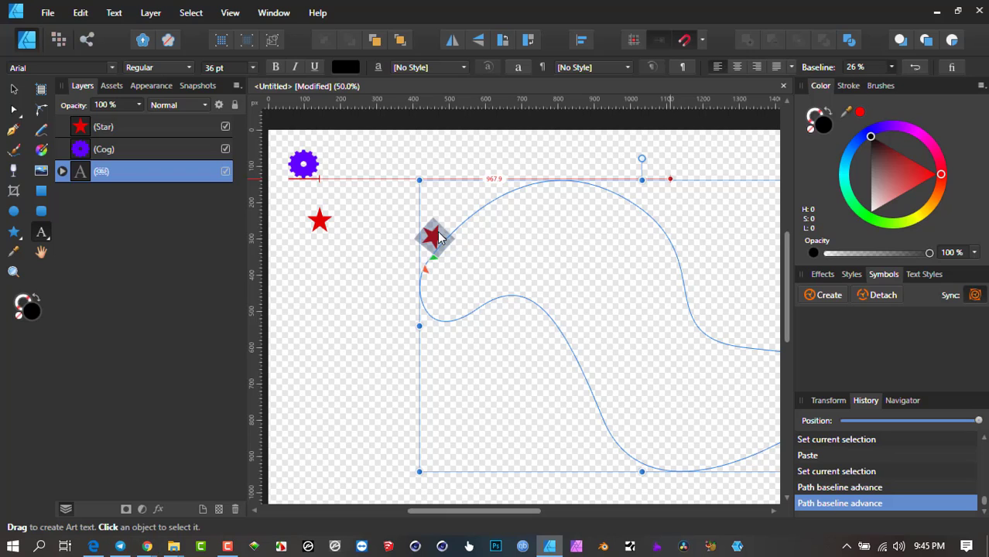
{"action": "left_click", "coordinate": [444, 234]}
Paste four more stars after the glyph along the path, then delete one.
{"action": "left_click_drag", "start_coordinate": [443, 233], "coordinate": [430, 236]}
{"action": "key", "text": "ctrl+c"}
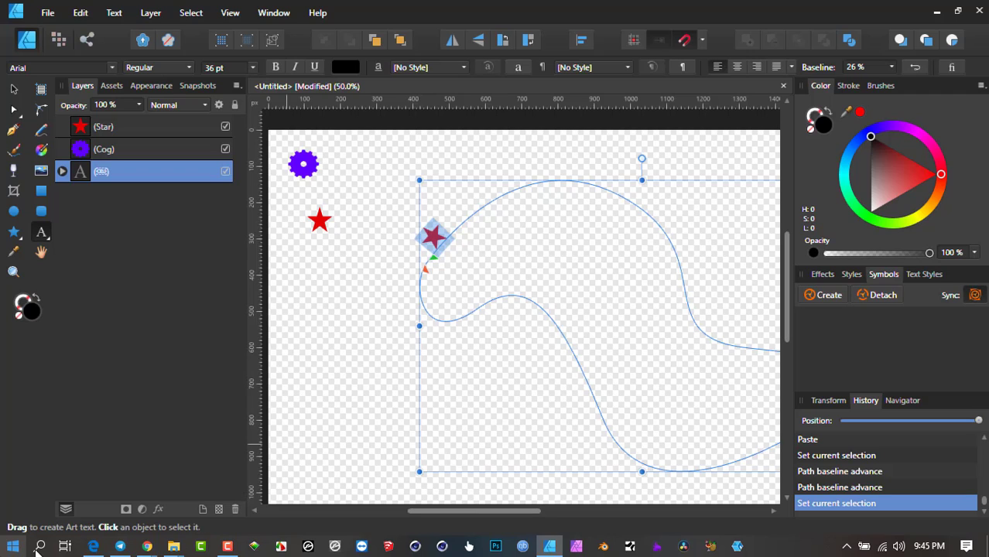
{"action": "left_click", "coordinate": [452, 232]}
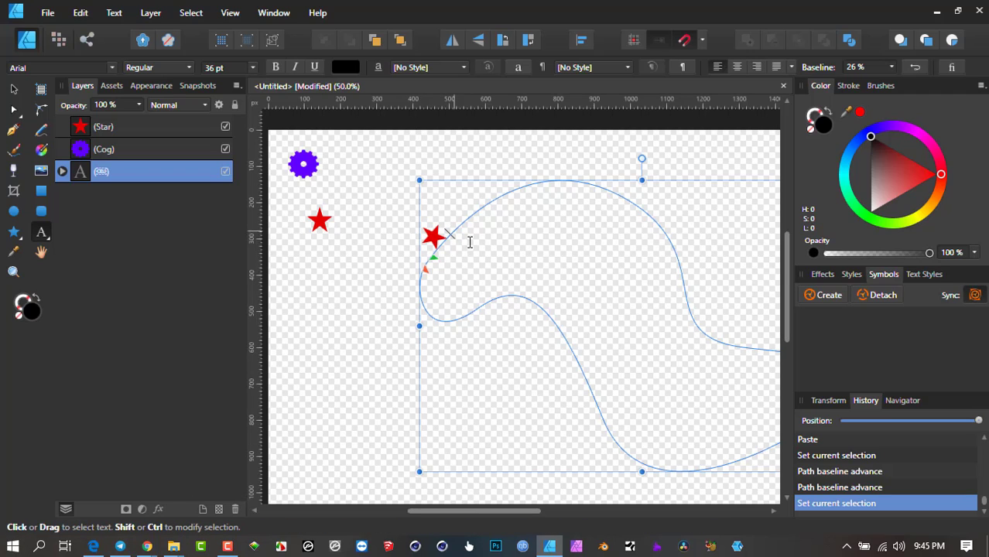
{"action": "key", "text": "ctrl+v"}
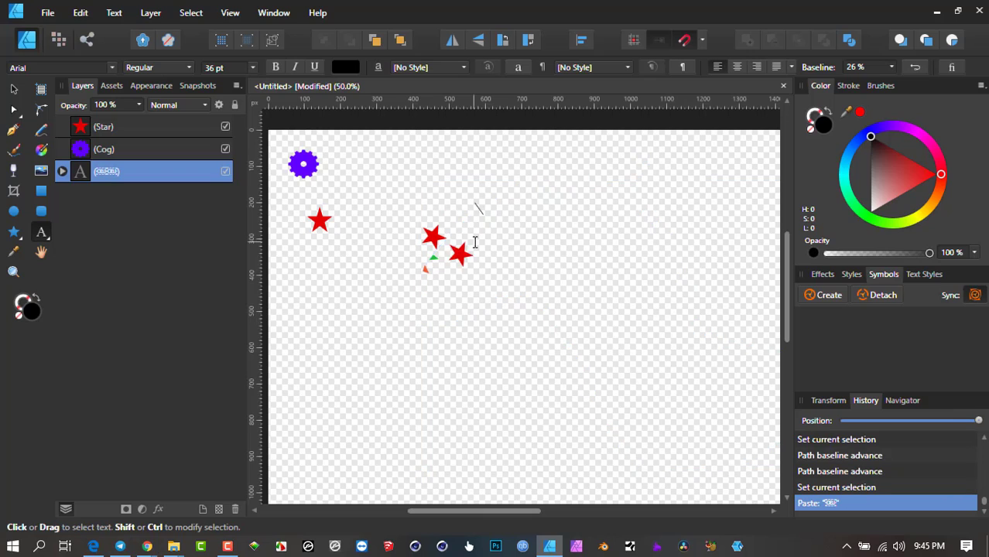
{"action": "key", "text": "ctrl+v"}
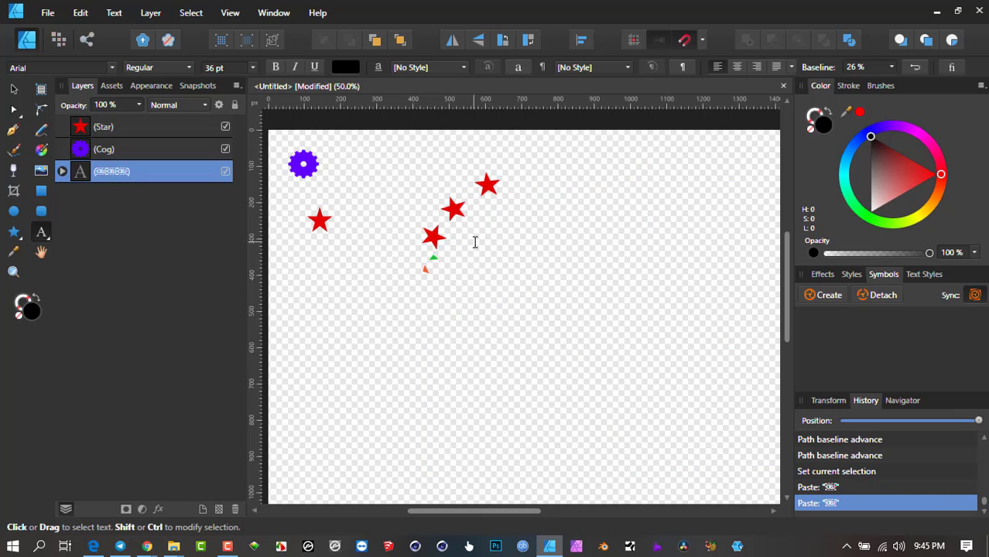
{"action": "key", "text": "ctrl+v"}
{"action": "key", "text": "ctrl+v"}
{"action": "key", "text": "ctrl+v"}
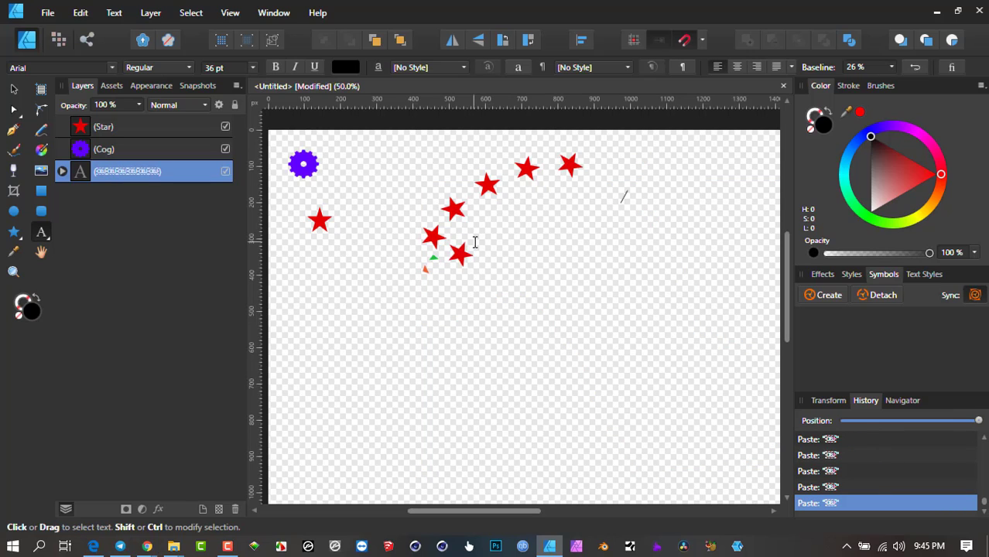
{"action": "key", "text": "ctrl+v"}
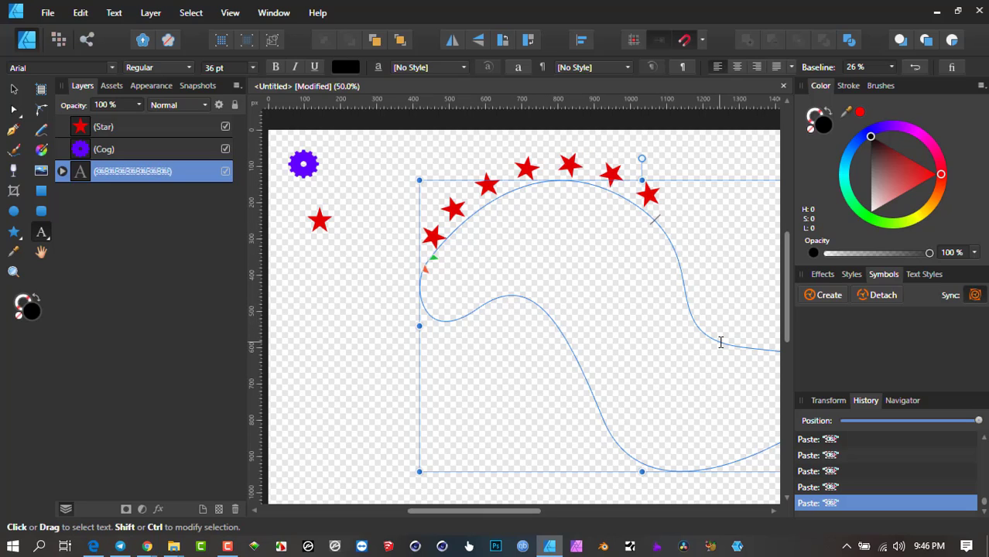
{"action": "key", "text": "BackSpace"}
{"action": "key", "text": "BackSpace"}
{"action": "key", "text": "BackSpace"}
{"action": "key", "text": "BackSpace"}
{"action": "key", "text": "BackSpace"}
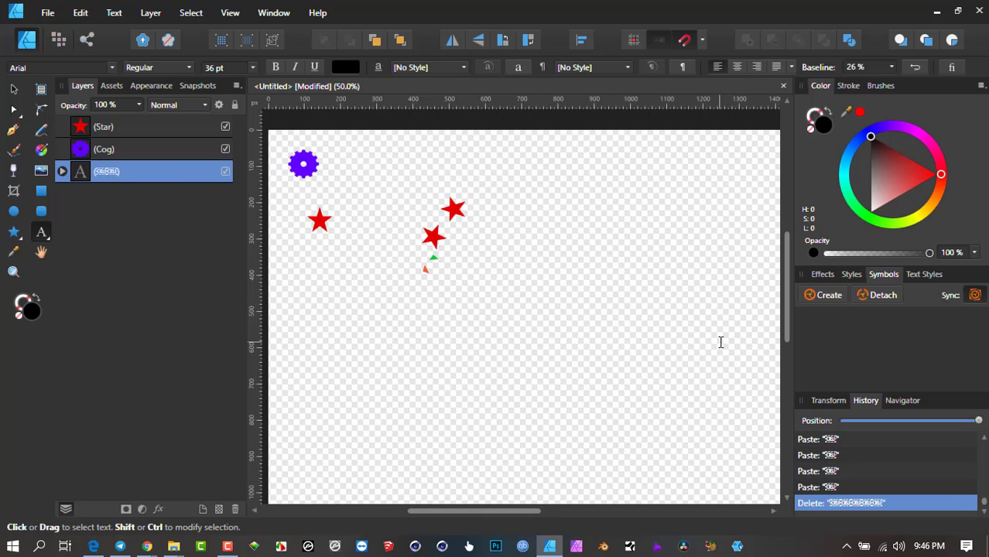
Delete another star glyph, exit text editing, and select the original red star.
{"action": "key", "text": "BackSpace"}
{"action": "key", "text": "Escape"}
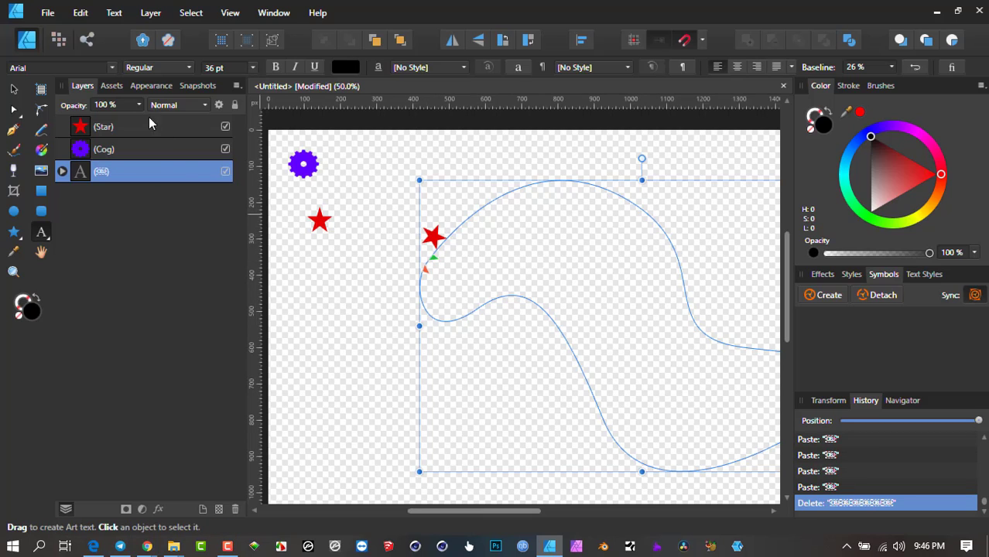
{"action": "left_click", "coordinate": [14, 89]}
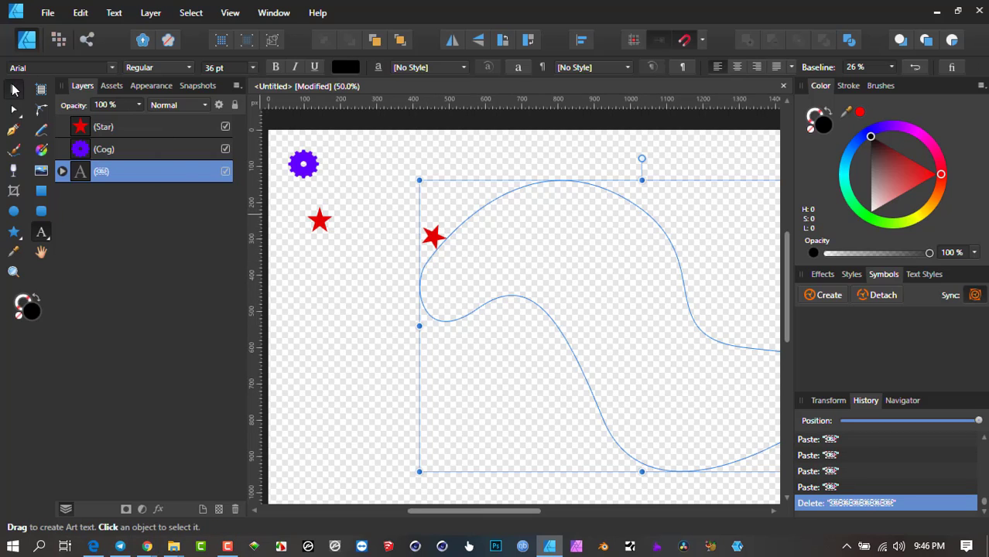
{"action": "left_click", "coordinate": [320, 222]}
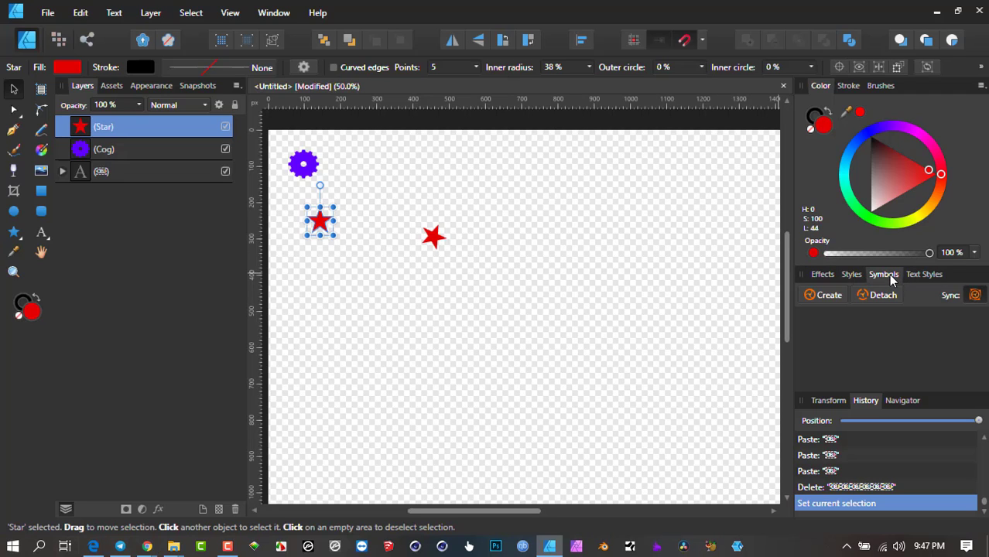
{"action": "left_click", "coordinate": [231, 13]}
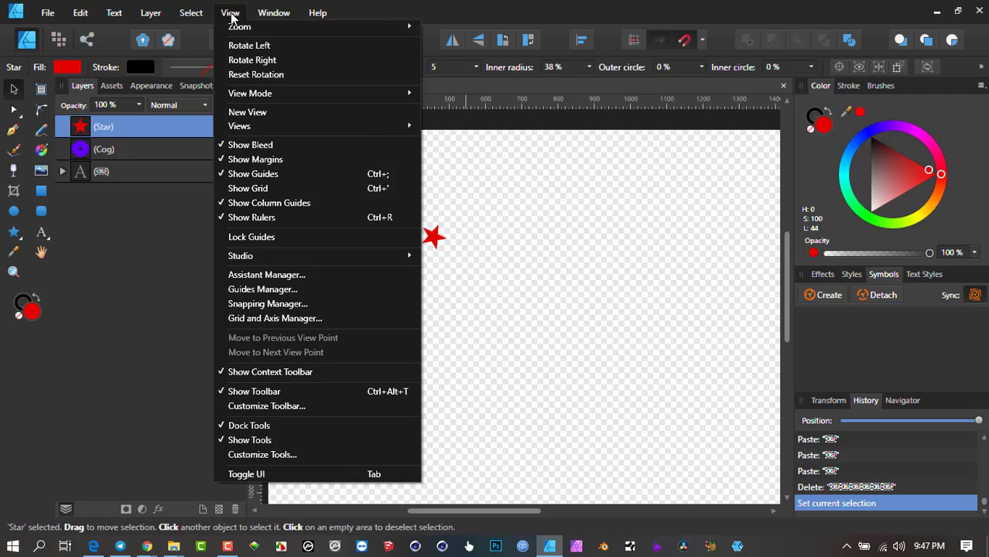
{"action": "mouse_move", "coordinate": [249, 258]}
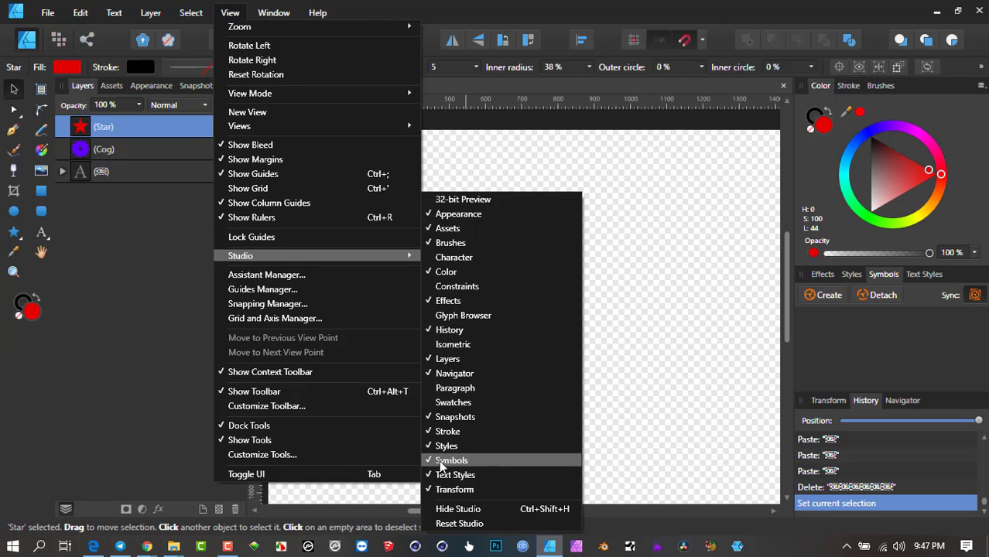
{"action": "left_click", "coordinate": [885, 277]}
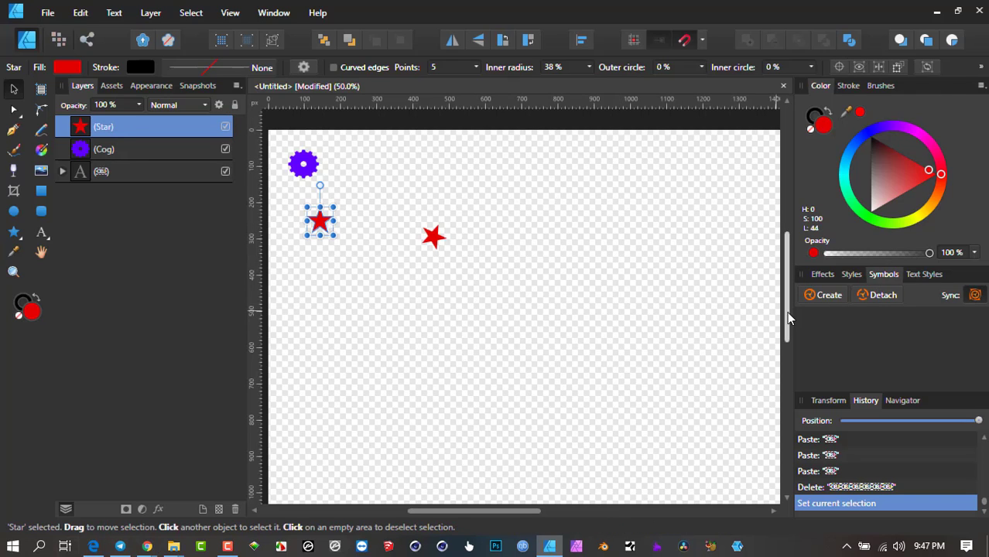
Create symbols from the red star and the purple cog in the Symbols panel.
{"action": "left_click", "coordinate": [827, 295]}
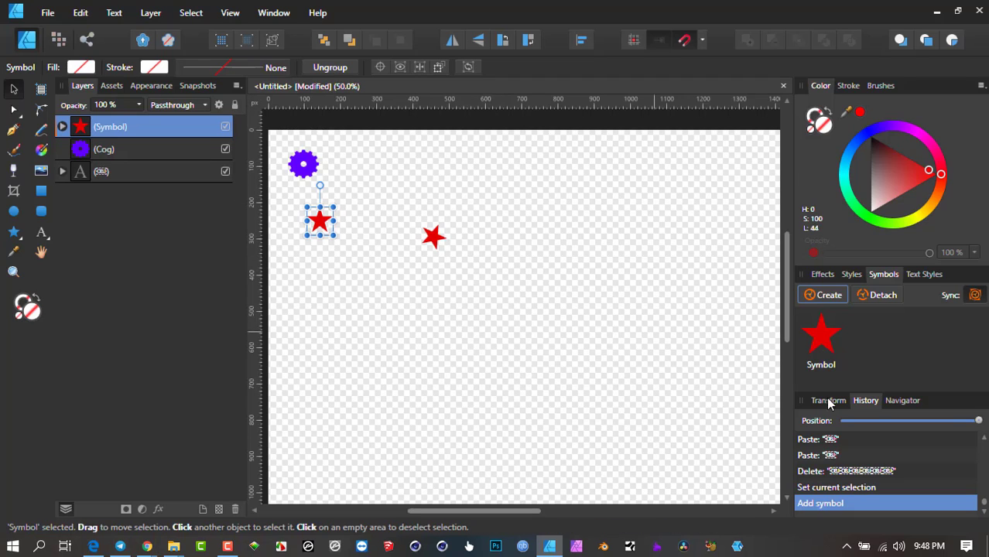
{"action": "left_click", "coordinate": [308, 164]}
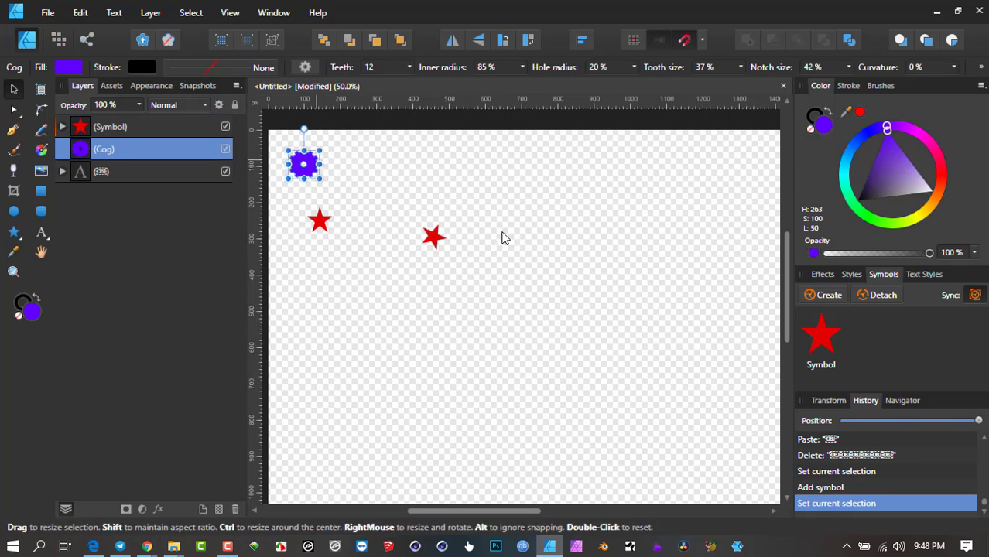
{"action": "left_click", "coordinate": [832, 295]}
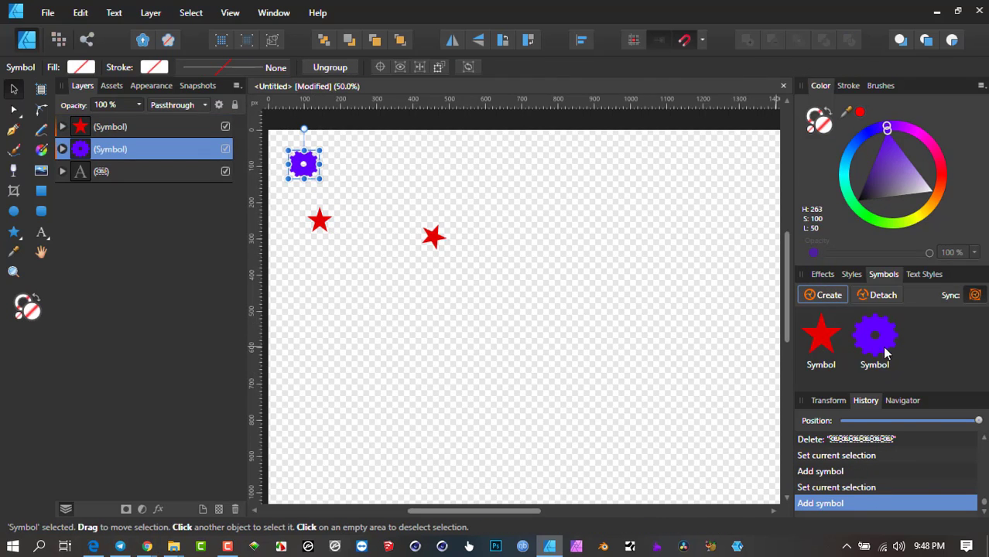
Rename the two symbols to 'Star' and 'Cog'.
{"action": "left_click", "coordinate": [821, 349]}
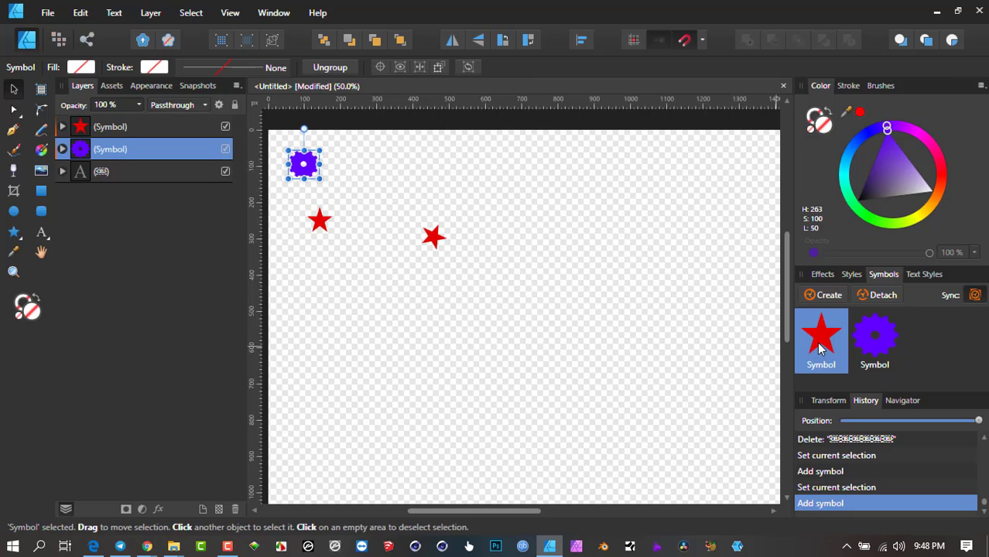
{"action": "right_click", "coordinate": [821, 349]}
{"action": "left_click", "coordinate": [834, 348]}
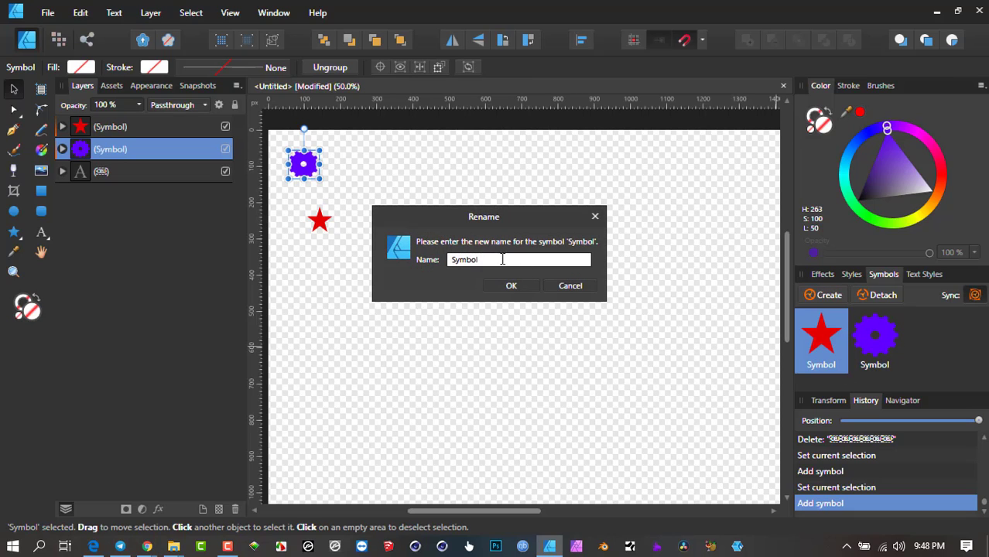
{"action": "left_click_drag", "start_coordinate": [502, 259], "coordinate": [416, 264]}
{"action": "type", "text": "Star"}
{"action": "key", "text": "Return"}
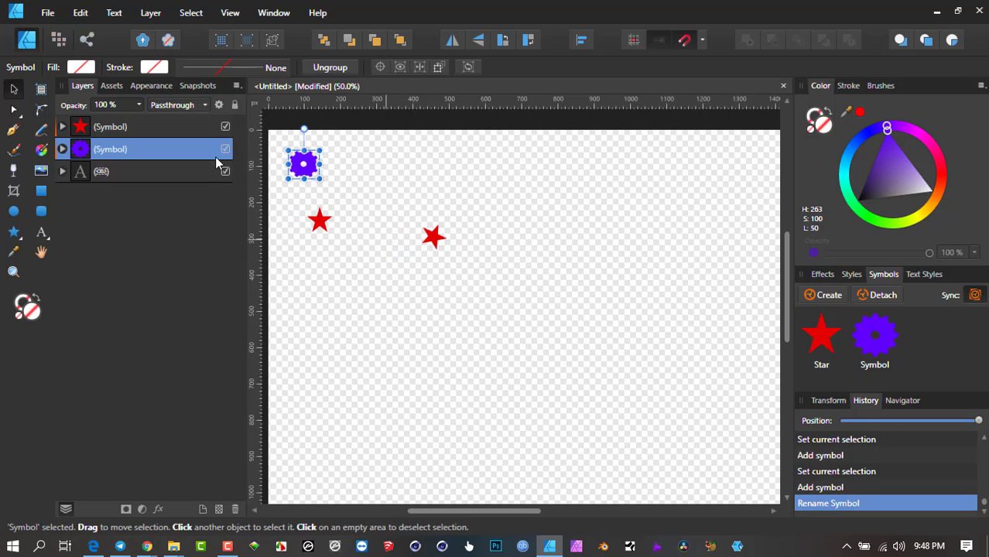
{"action": "left_click", "coordinate": [873, 343]}
{"action": "right_click", "coordinate": [868, 343]}
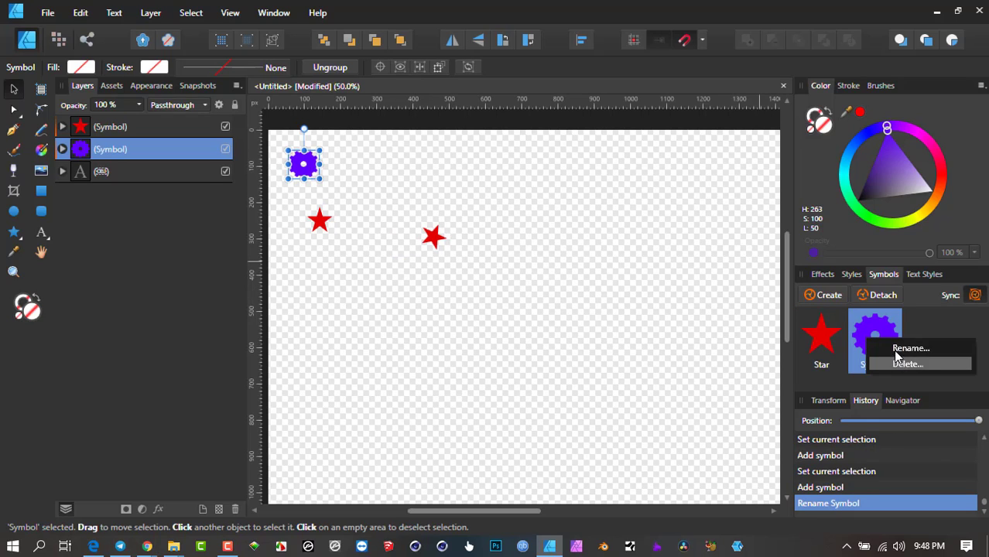
{"action": "left_click", "coordinate": [890, 348]}
{"action": "double_click", "coordinate": [492, 260]}
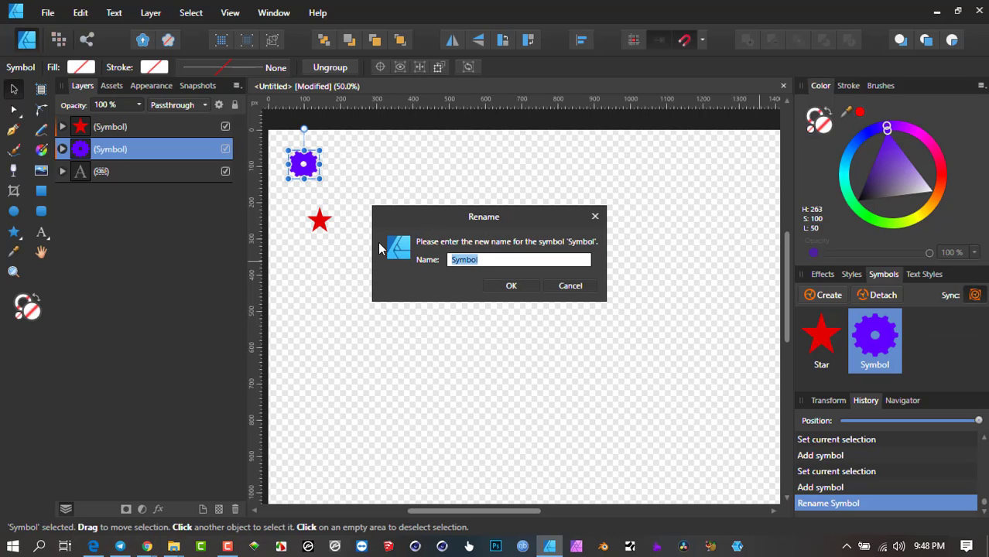
{"action": "type", "text": "Cog"}
{"action": "key", "text": "Return"}
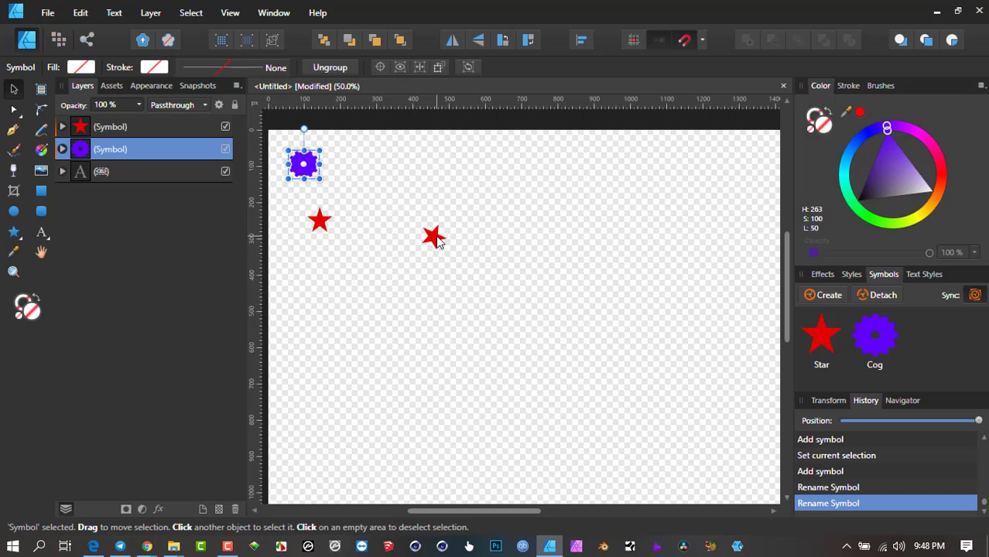
Duplicate the red star up and to the right, then reselect the original star symbol.
{"action": "left_click", "coordinate": [322, 224]}
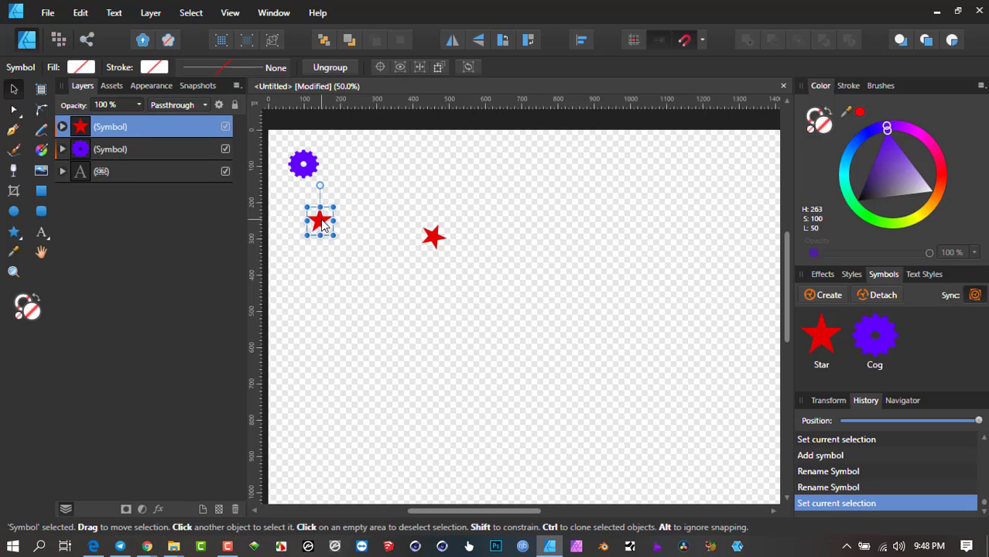
{"action": "left_click_drag", "start_coordinate": [322, 224], "coordinate": [371, 189]}
{"action": "left_click", "coordinate": [432, 237]}
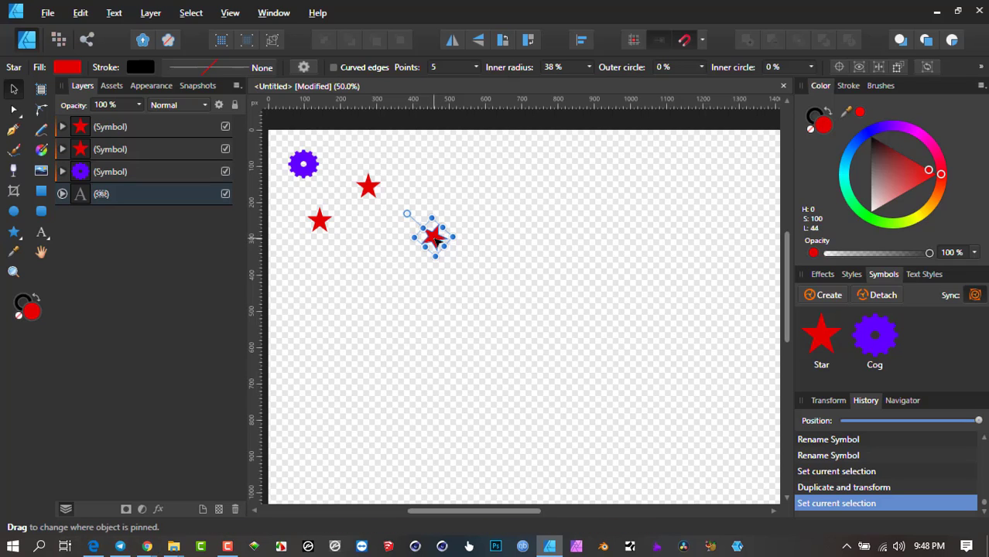
{"action": "left_click", "coordinate": [322, 221]}
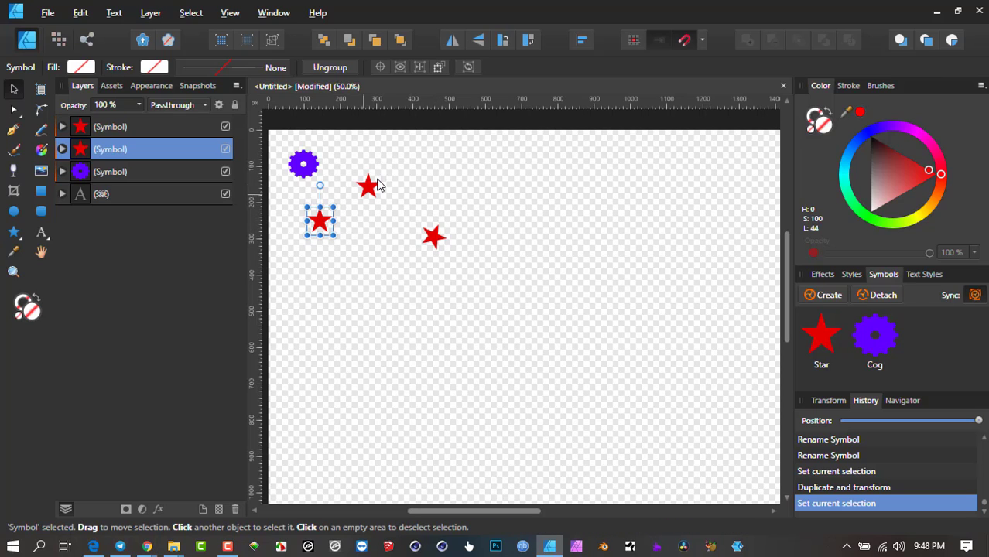
Enlarge the star inside the symbol slightly, then select and inspect the path star.
{"action": "double_click", "coordinate": [321, 224]}
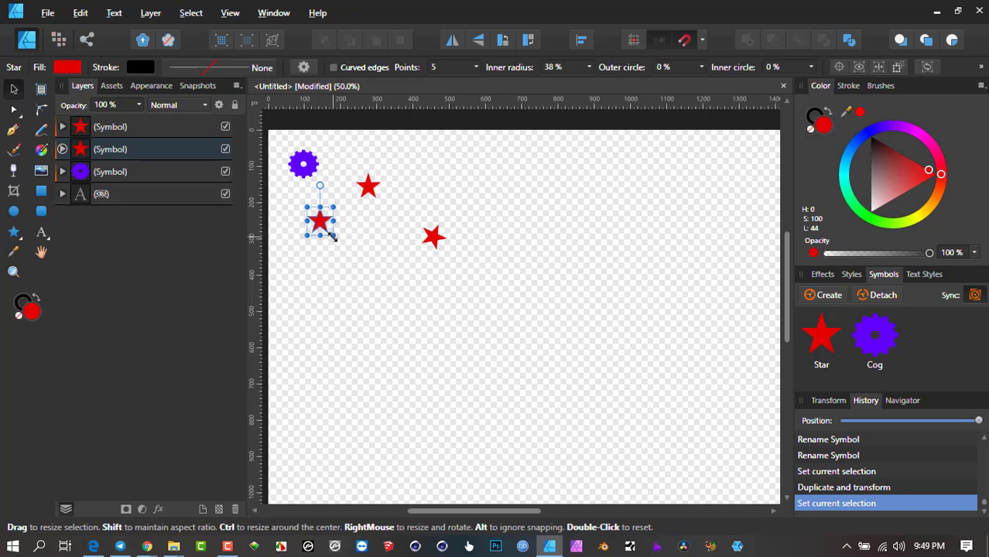
{"action": "mouse_move", "coordinate": [335, 235]}
{"action": "left_mouse_down"}
{"action": "mouse_move", "coordinate": [349, 243]}
{"action": "mouse_move", "coordinate": [323, 238]}
{"action": "mouse_move", "coordinate": [356, 269]}
{"action": "mouse_move", "coordinate": [326, 226]}
{"action": "mouse_move", "coordinate": [333, 238]}
{"action": "left_mouse_up"}
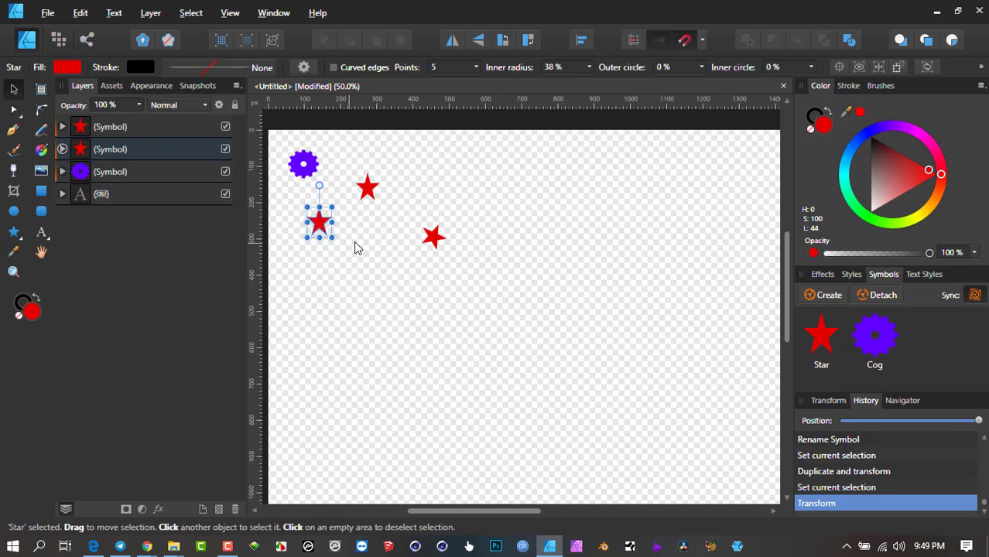
{"action": "left_click", "coordinate": [354, 242]}
{"action": "left_click", "coordinate": [436, 242]}
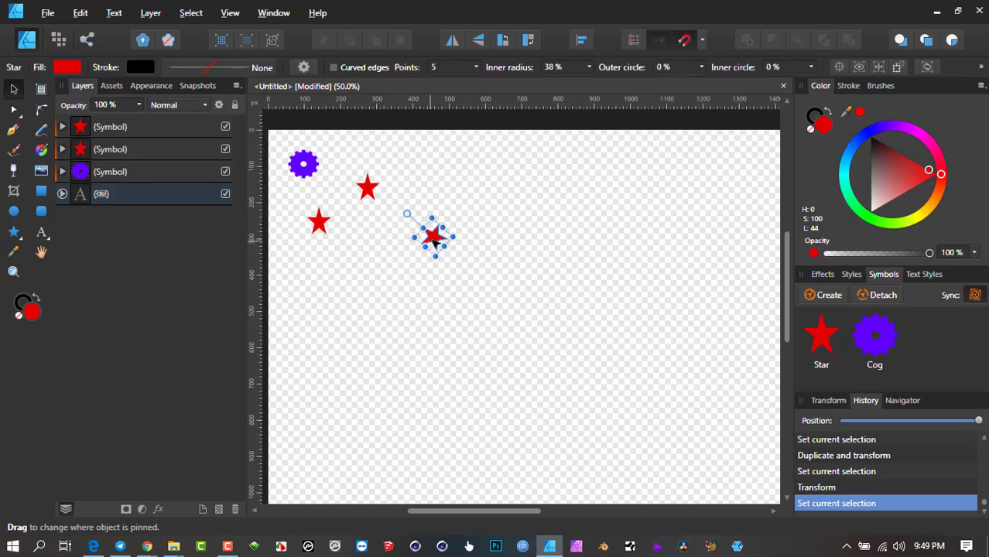
{"action": "right_click", "coordinate": [433, 243]}
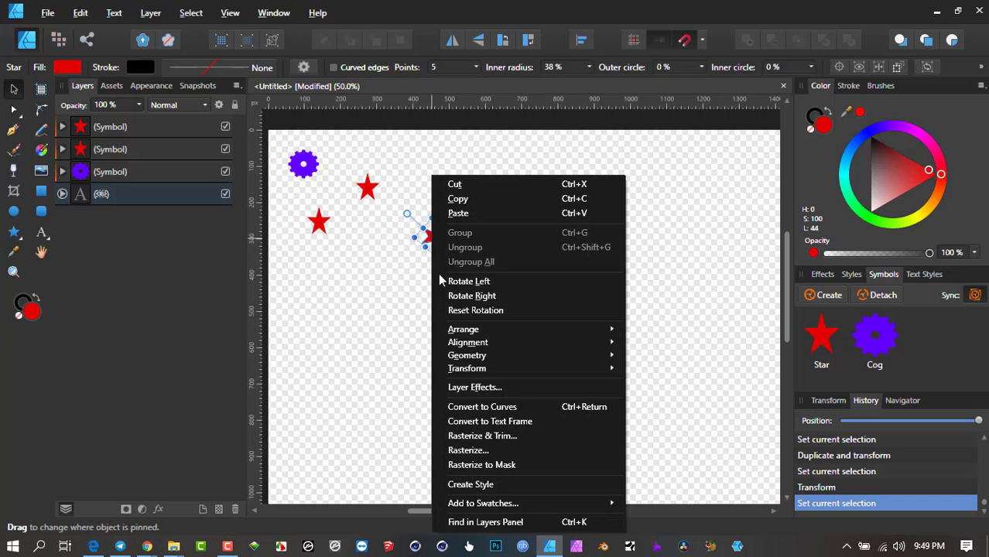
{"action": "left_click", "coordinate": [386, 207]}
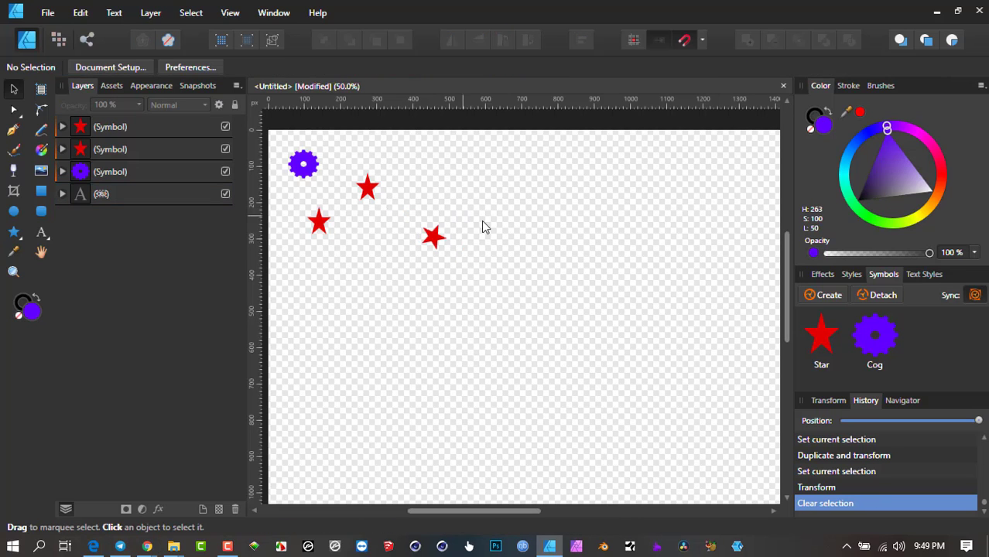
{"action": "scroll", "coordinate": [427, 246], "scroll_direction": "down", "scroll_amount": 2}
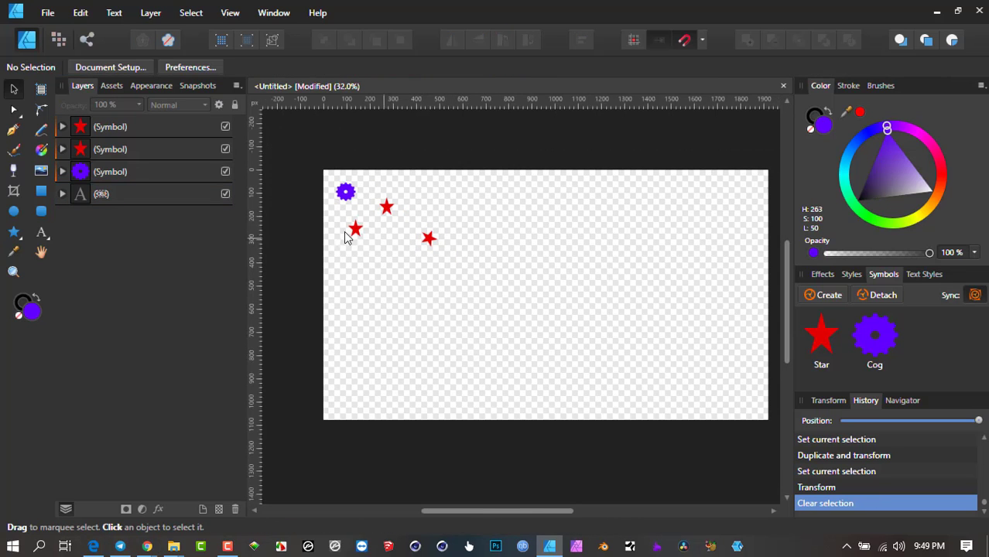
{"action": "left_click", "coordinate": [120, 195]}
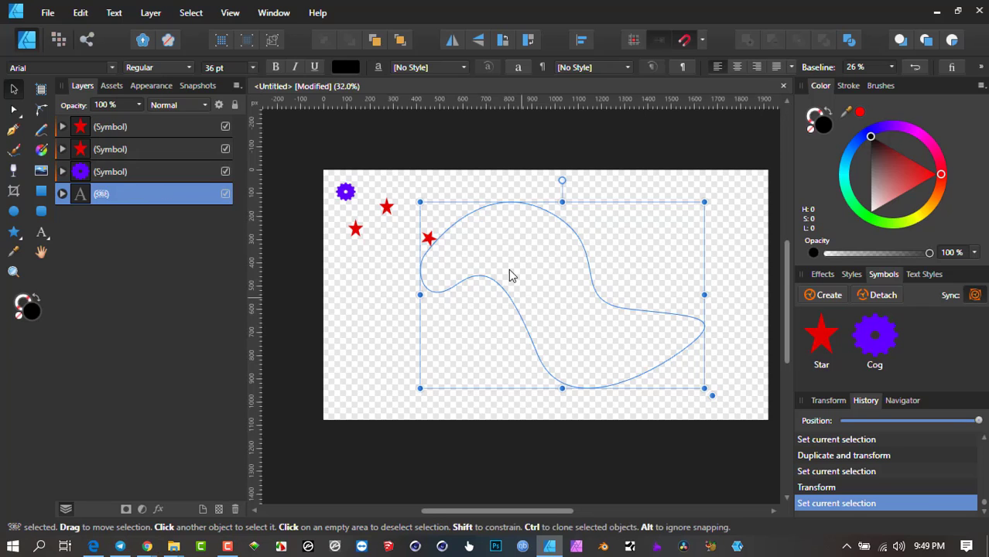
{"action": "scroll", "coordinate": [464, 244], "scroll_direction": "up", "scroll_amount": 2}
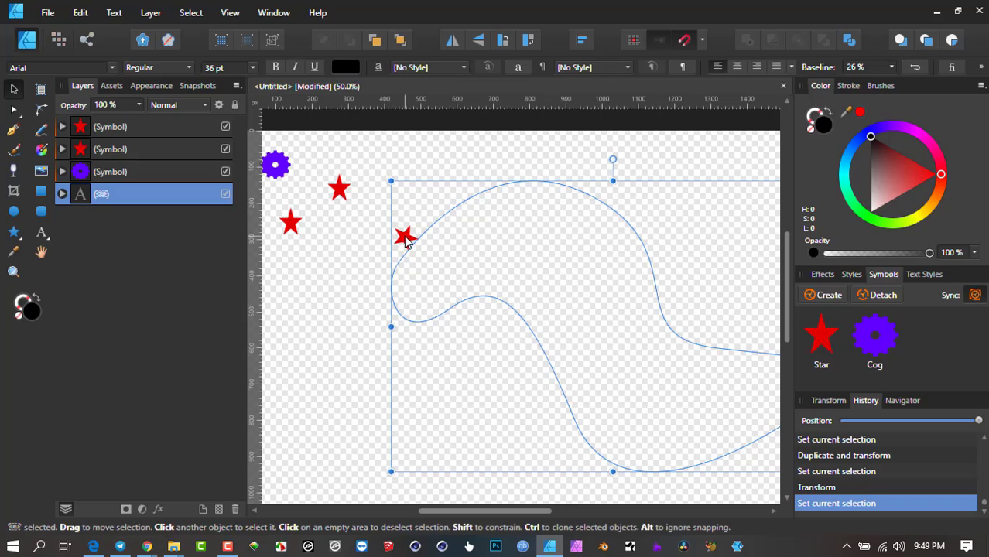
{"action": "left_click", "coordinate": [42, 234]}
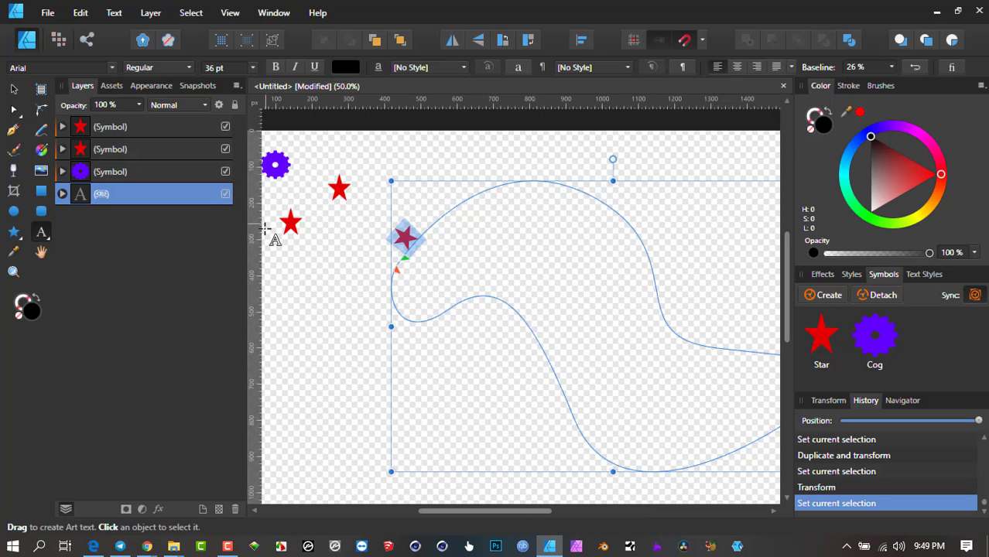
{"action": "left_click", "coordinate": [14, 89]}
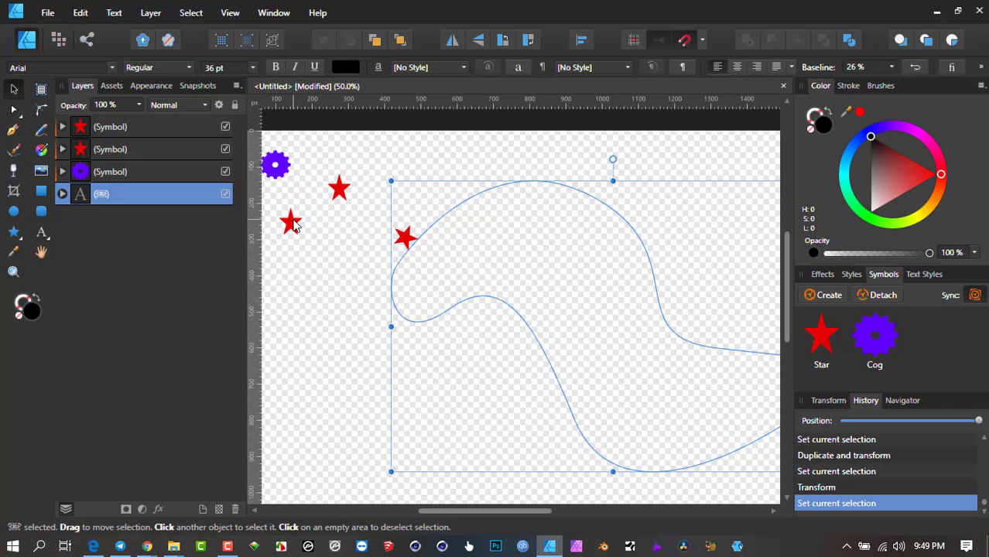
{"action": "left_click", "coordinate": [294, 224]}
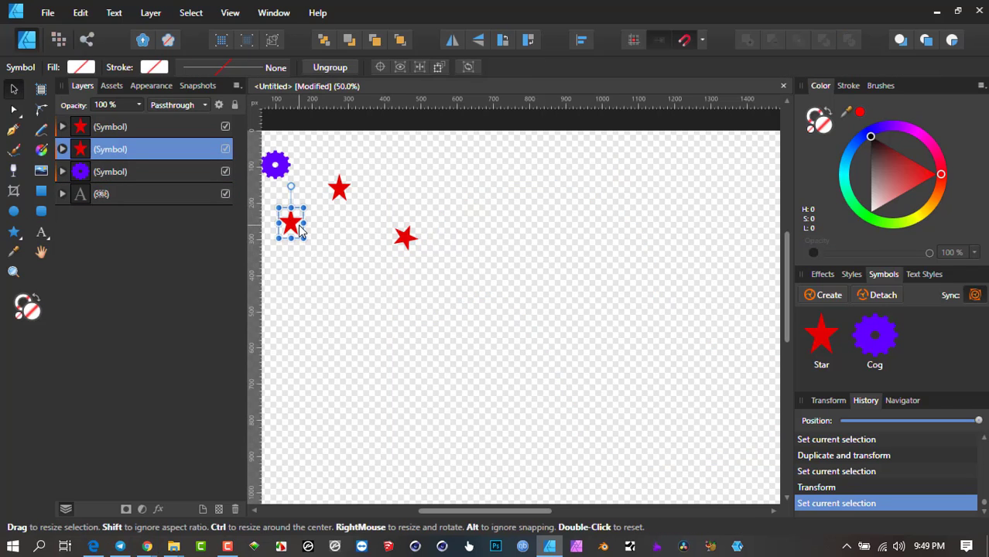
{"action": "left_click", "coordinate": [404, 240]}
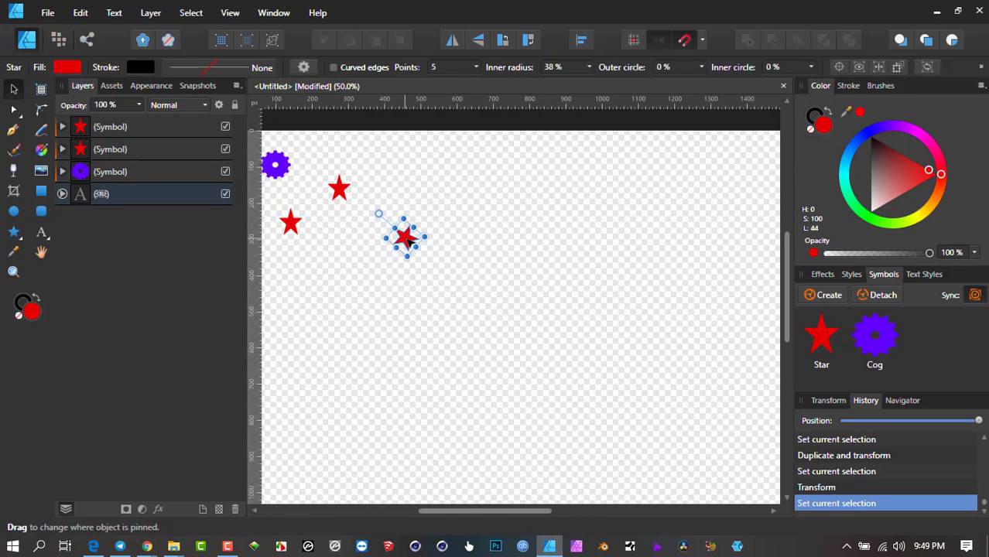
{"action": "left_click", "coordinate": [43, 233]}
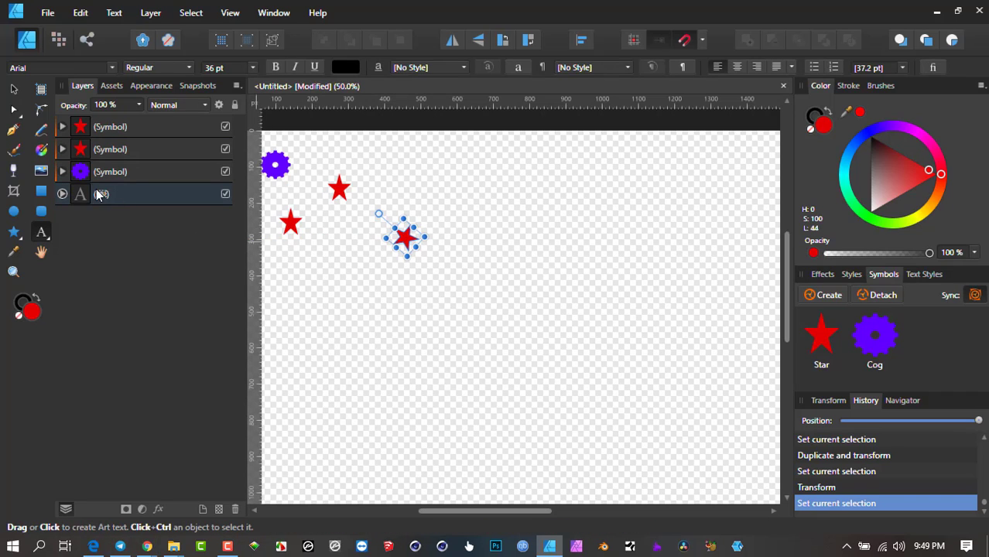
{"action": "left_click", "coordinate": [121, 196]}
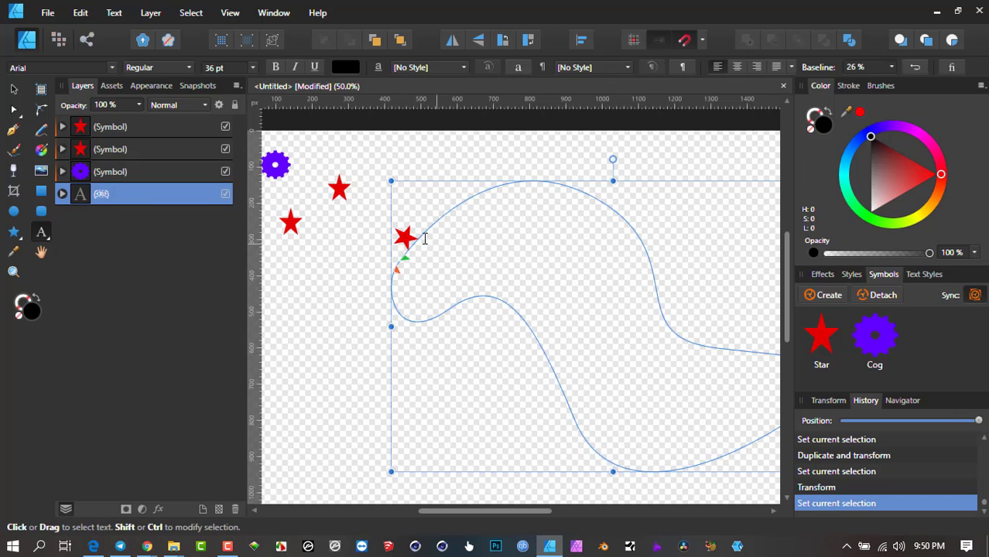
Paste a star character at the start of the text path using the Artistic Text Tool.
{"action": "left_click_drag", "start_coordinate": [418, 232], "coordinate": [397, 244]}
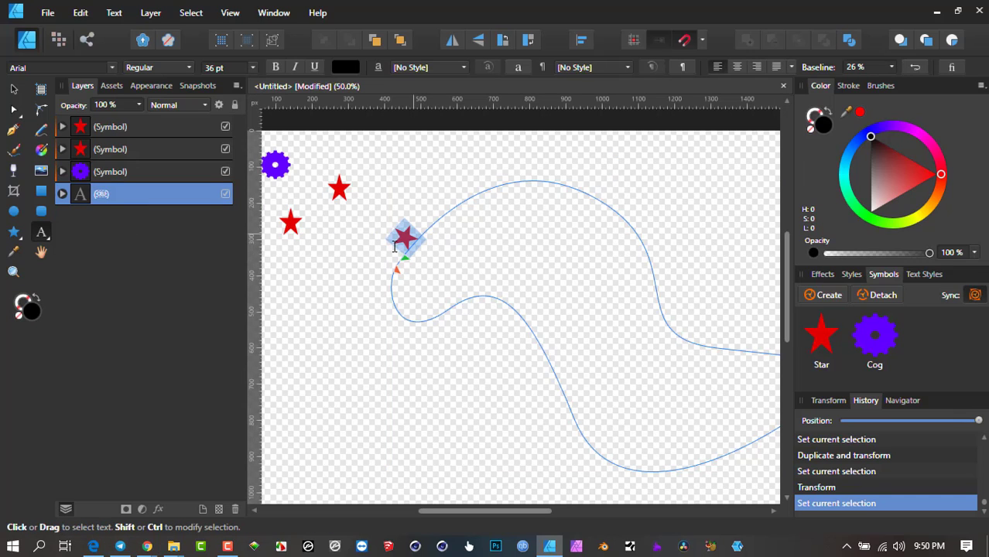
{"action": "left_click", "coordinate": [42, 233]}
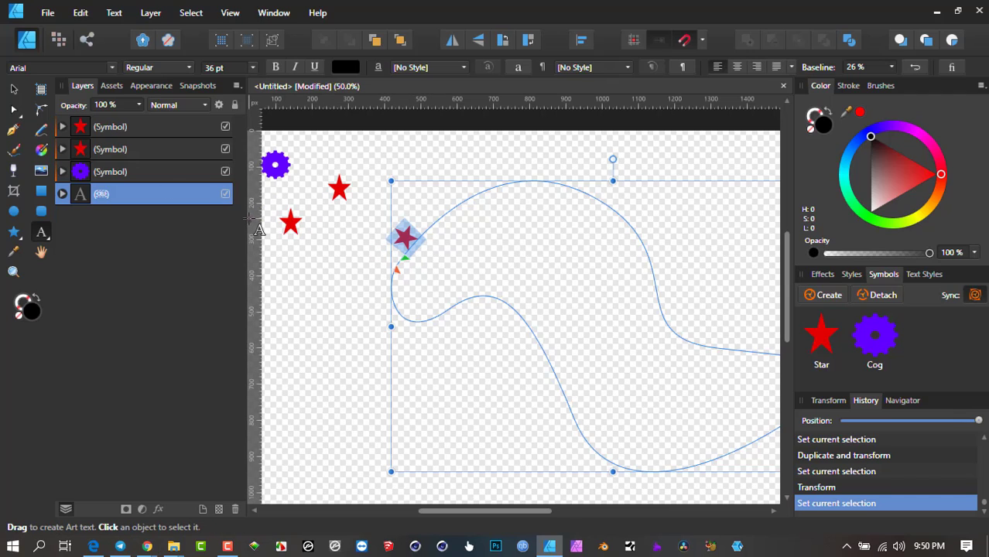
{"action": "key", "text": "ctrl+v"}
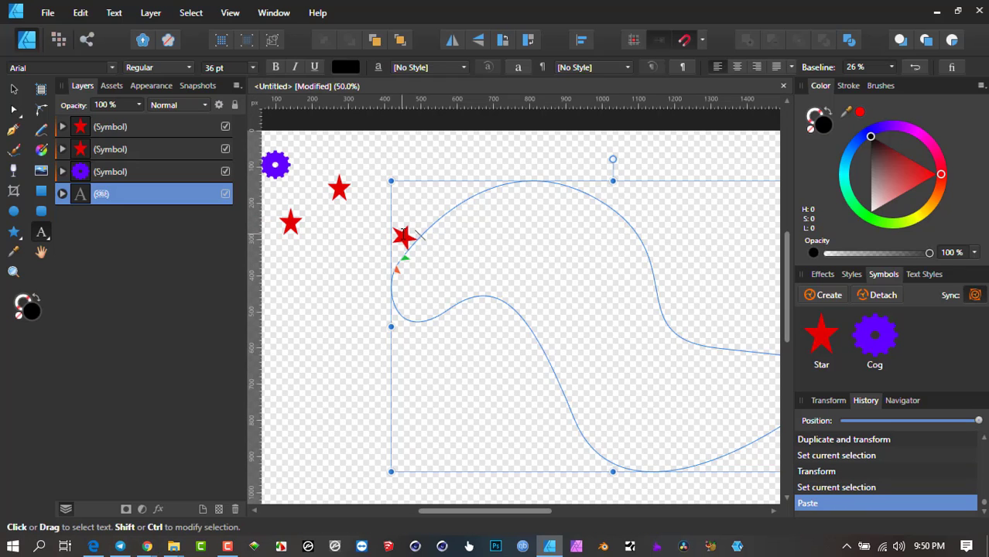
{"action": "scroll", "coordinate": [359, 236], "scroll_direction": "up", "scroll_amount": 3}
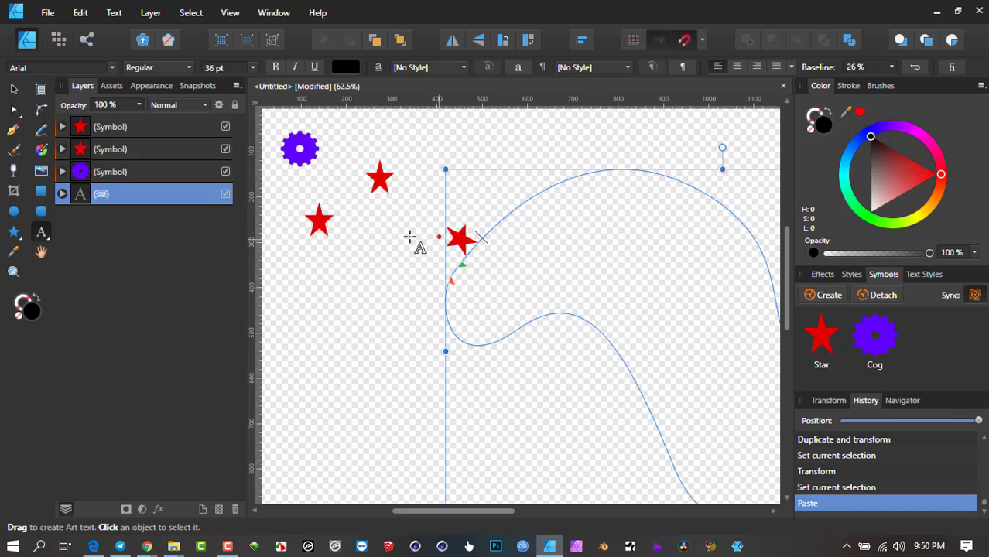
Widen the lower-left star symbol slightly and delete the upper free-standing star.
{"action": "left_click", "coordinate": [13, 91]}
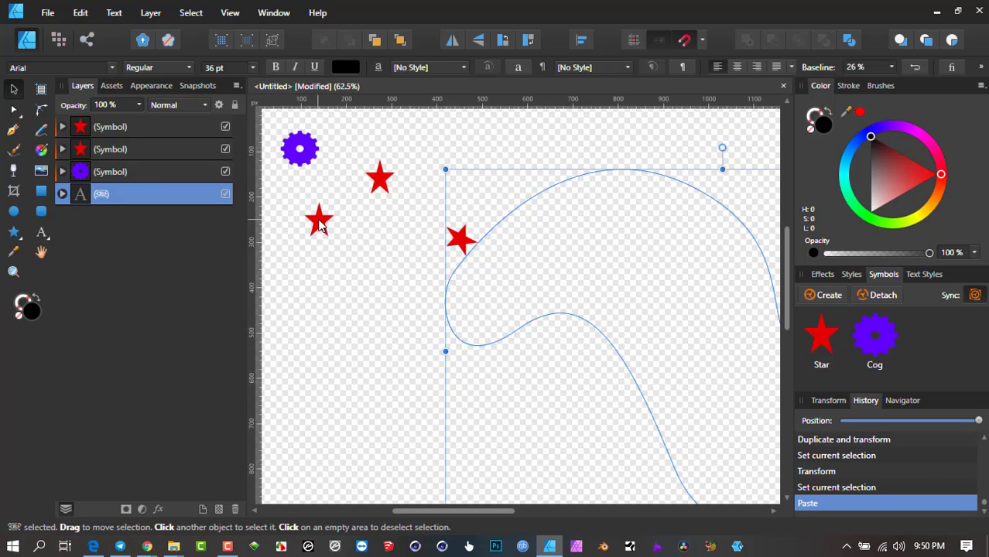
{"action": "left_click", "coordinate": [321, 222]}
{"action": "left_click_drag", "start_coordinate": [337, 222], "coordinate": [343, 224]}
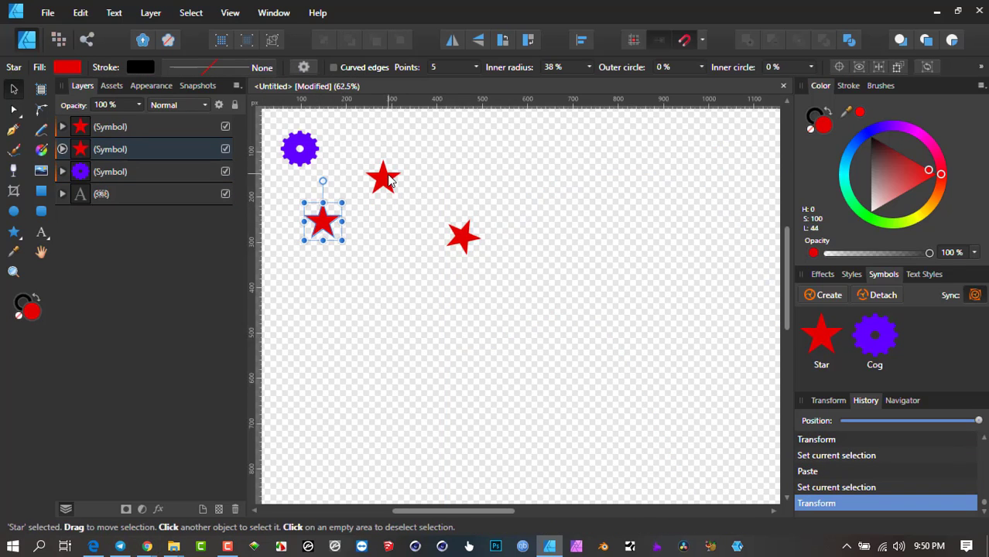
{"action": "left_click", "coordinate": [389, 180]}
{"action": "key", "text": "Delete"}
Paste six more star characters so they run around the whole text path.
{"action": "scroll", "coordinate": [379, 178], "scroll_direction": "down", "scroll_amount": 2}
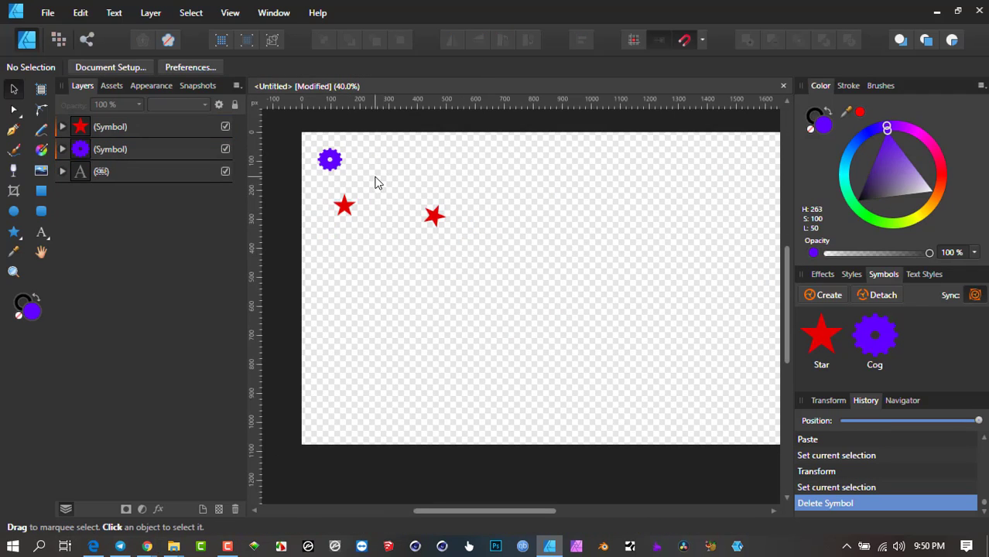
{"action": "left_click", "coordinate": [417, 227]}
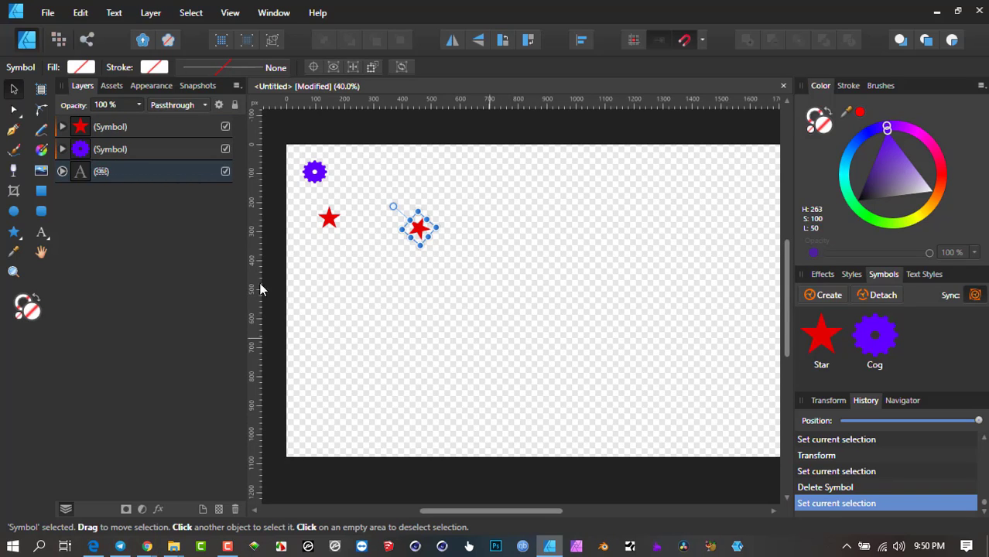
{"action": "left_click", "coordinate": [96, 176]}
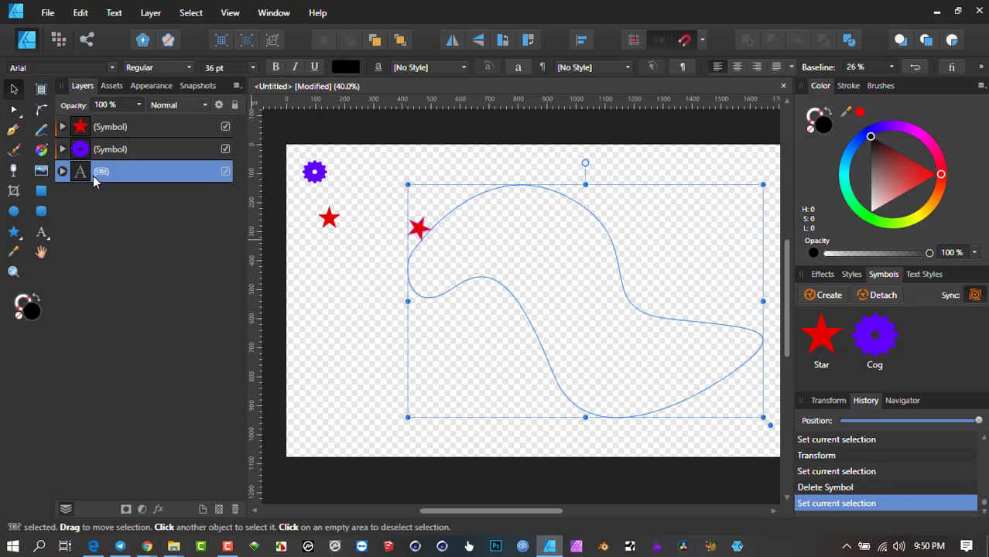
{"action": "left_click", "coordinate": [41, 233]}
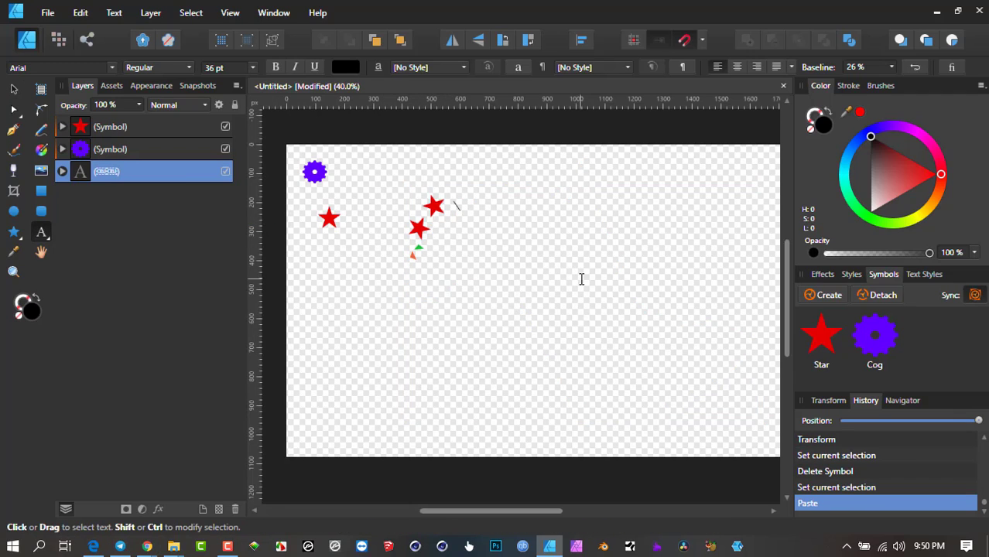
{"action": "key", "text": "ctrl+v"}
{"action": "key", "text": "ctrl+v"}
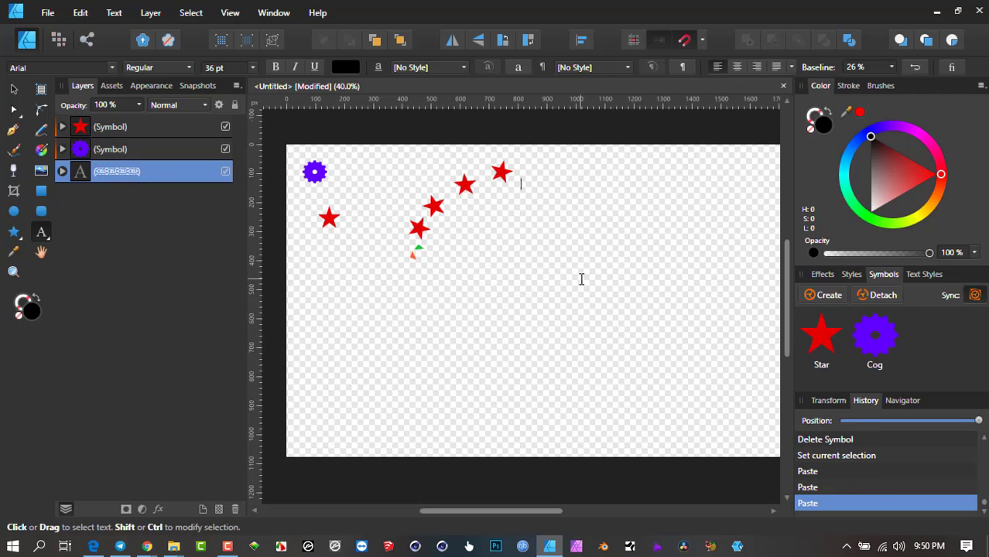
{"action": "key", "text": "ctrl+v"}
{"action": "key", "text": "ctrl+v"}
{"action": "key", "text": "ctrl+v"}
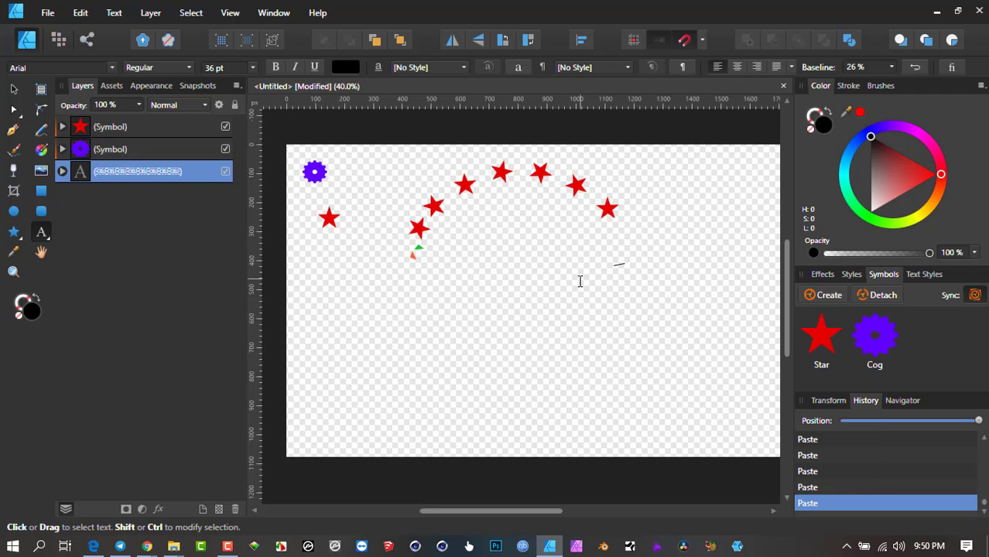
{"action": "key", "text": "ctrl+v"}
{"action": "key", "text": "ctrl+v"}
{"action": "key", "text": "ctrl+v"}
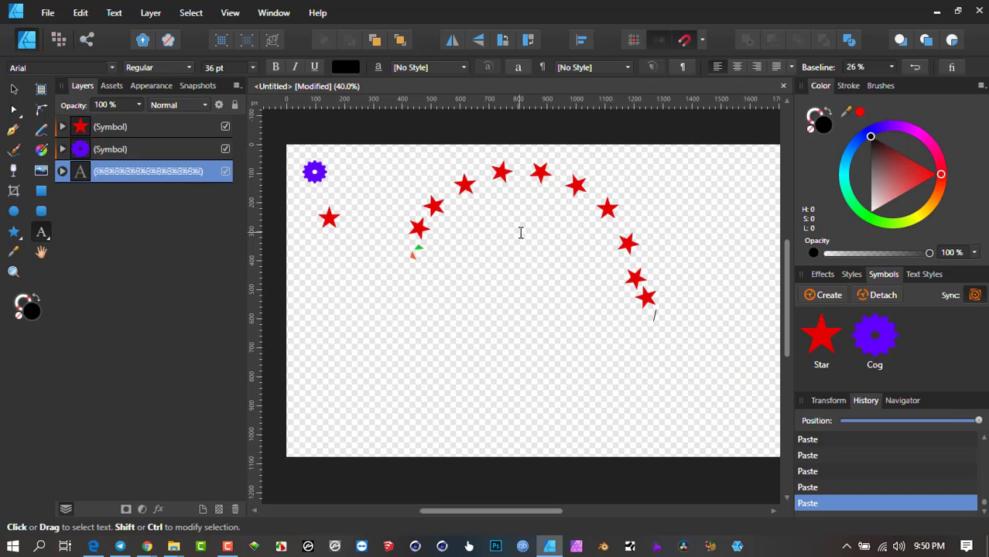
{"action": "key", "text": "ctrl+v"}
{"action": "key", "text": "ctrl+v"}
{"action": "key", "text": "ctrl+v"}
{"action": "key", "text": "ctrl+v"}
{"action": "key", "text": "ctrl+v"}
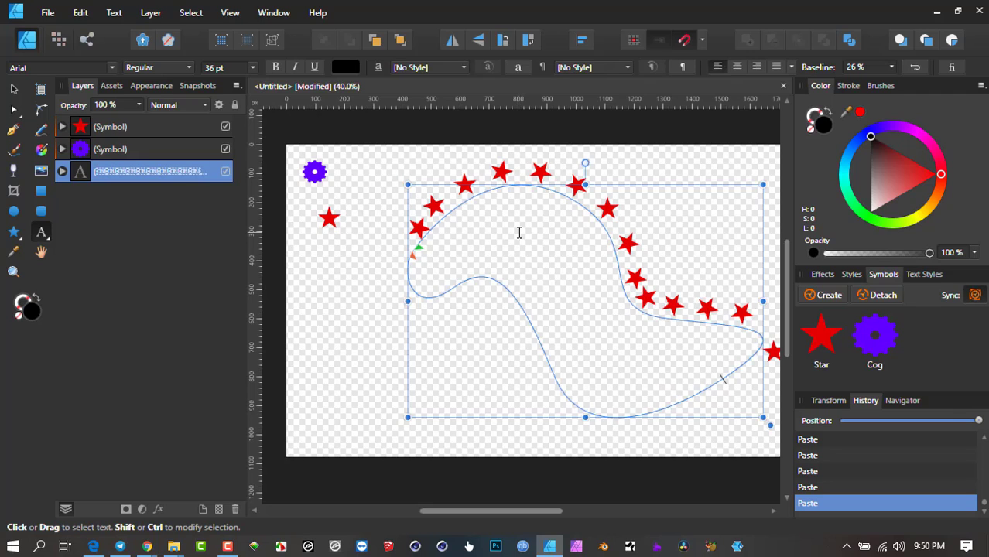
{"action": "key", "text": "ctrl+v"}
{"action": "key", "text": "ctrl+v"}
{"action": "key", "text": "ctrl+v"}
{"action": "key", "text": "ctrl+v"}
{"action": "key", "text": "ctrl+v"}
{"action": "key", "text": "ctrl+v"}
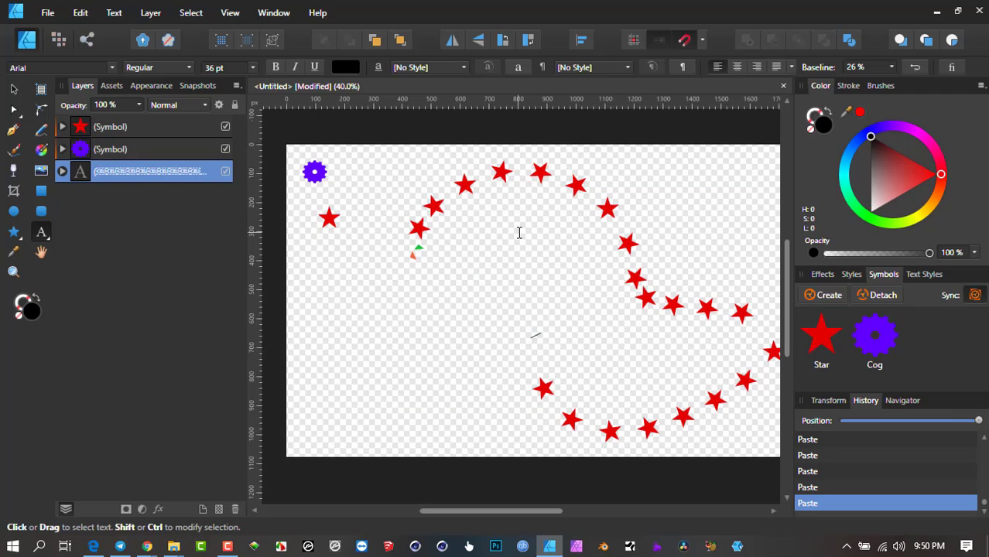
{"action": "key", "text": "ctrl+v"}
{"action": "key", "text": "ctrl+v"}
{"action": "key", "text": "ctrl+v"}
{"action": "key", "text": "ctrl+v"}
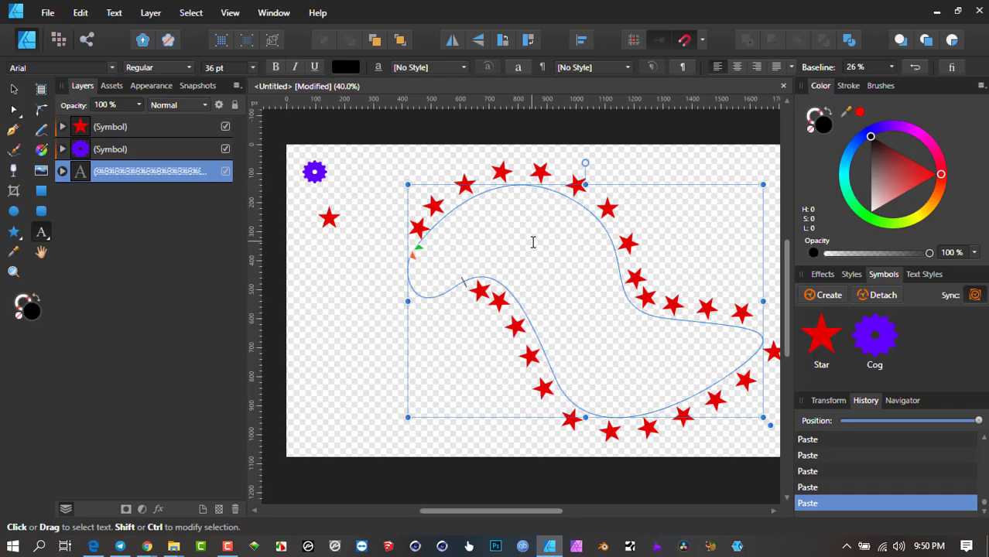
{"action": "scroll", "coordinate": [523, 219], "scroll_direction": "down", "scroll_amount": 1}
{"action": "key", "text": "ctrl"}
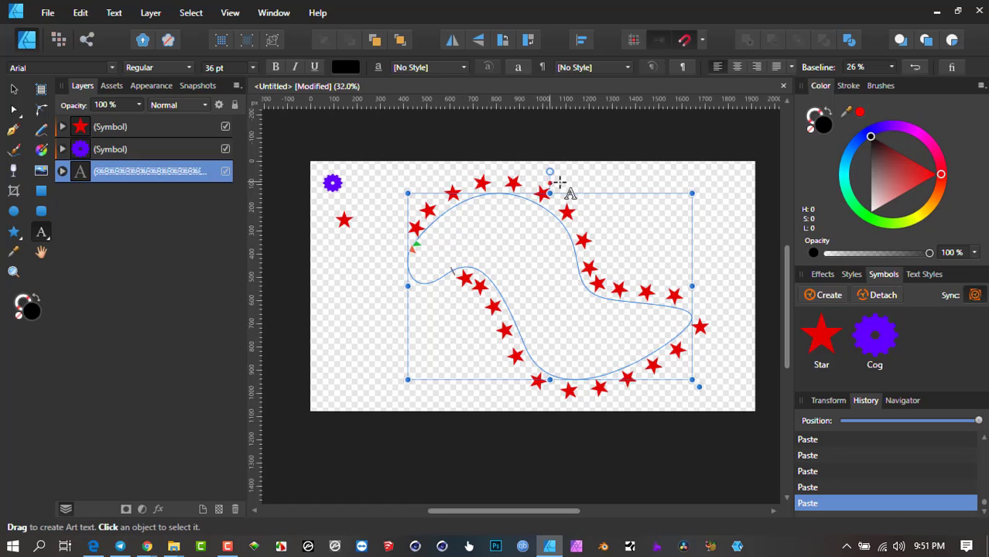
Change the Star symbol's fill hue from red to green, recolouring every path star.
{"action": "left_click", "coordinate": [14, 89]}
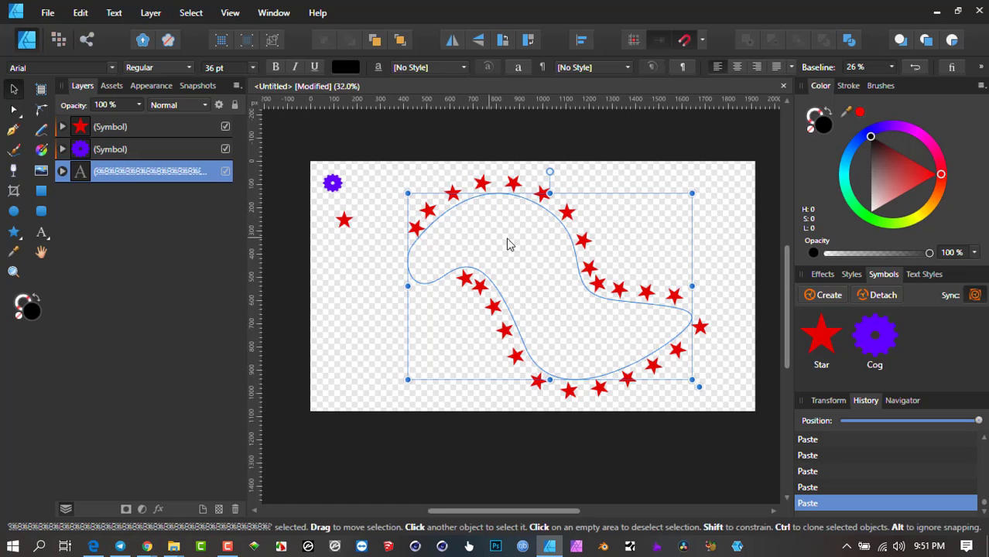
{"action": "left_click", "coordinate": [344, 224]}
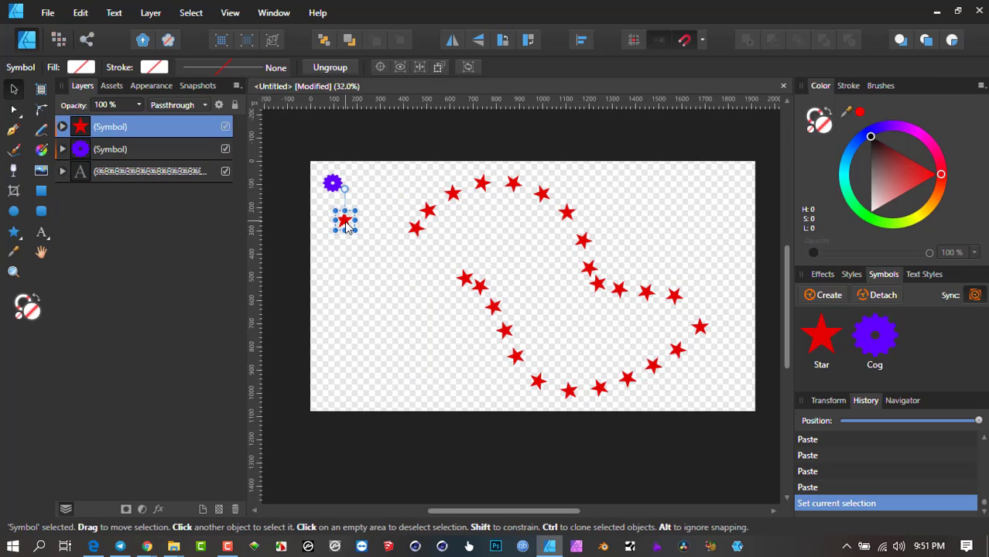
{"action": "double_click", "coordinate": [344, 223]}
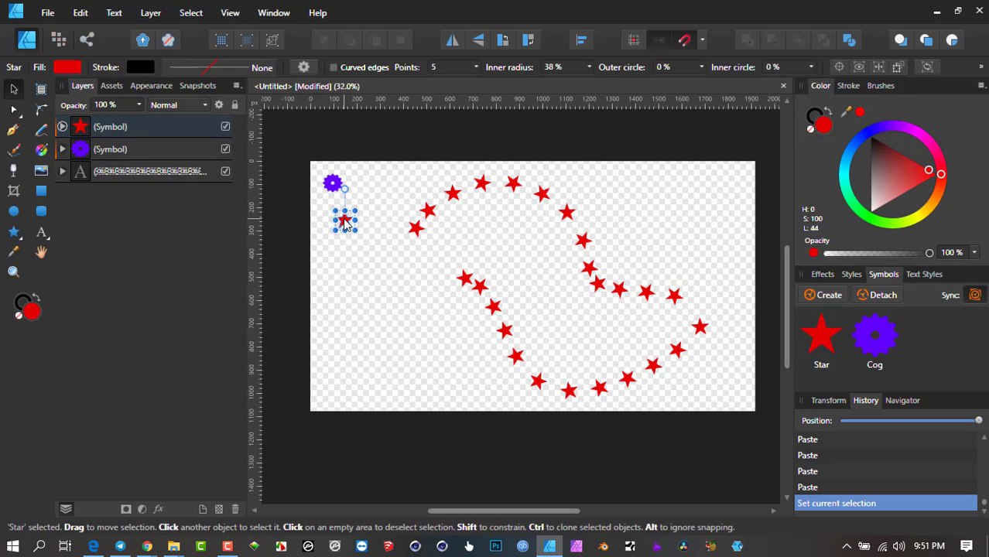
{"action": "left_click_drag", "start_coordinate": [887, 230], "coordinate": [872, 223]}
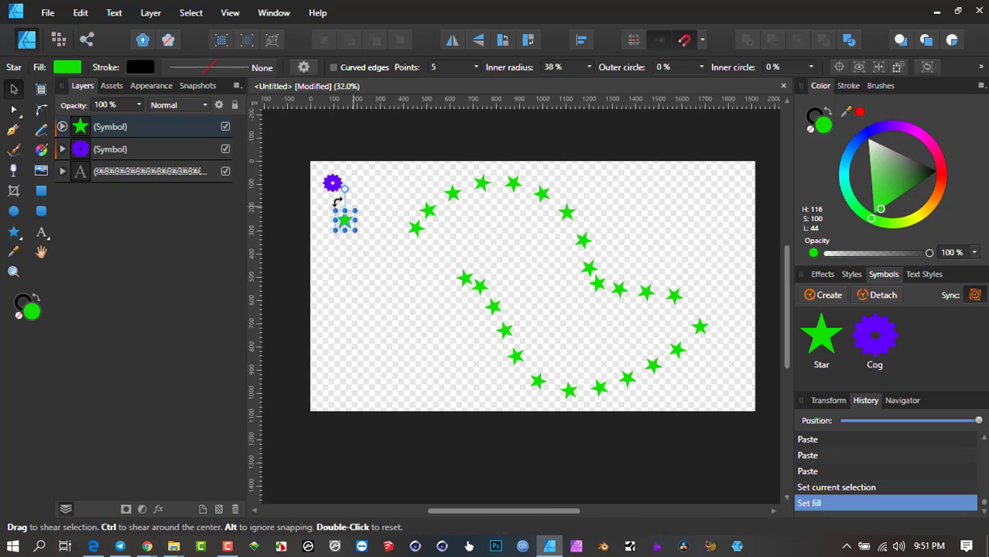
{"action": "left_click", "coordinate": [380, 226]}
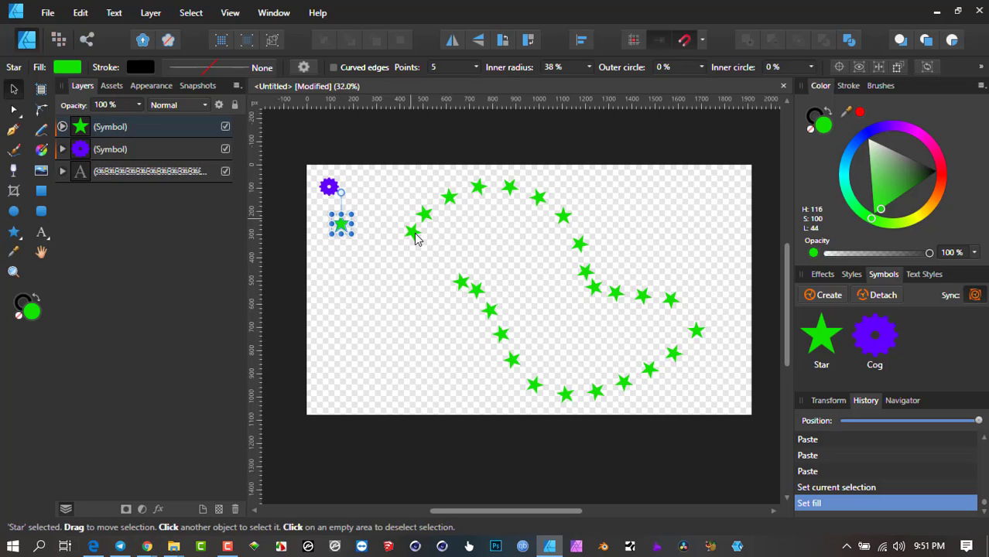
{"action": "left_click", "coordinate": [398, 199]}
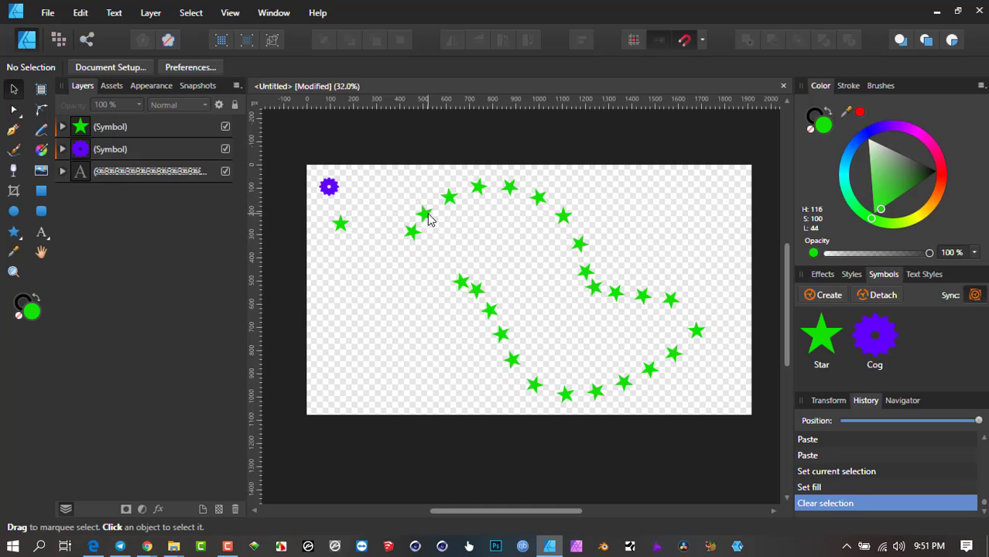
{"action": "left_click", "coordinate": [167, 177]}
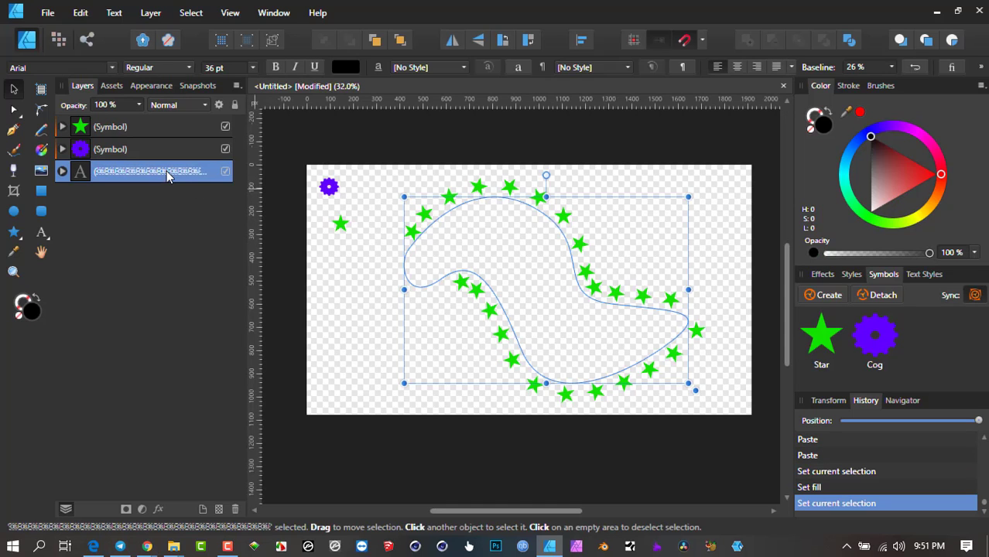
Open the Character panel from View > Studio and position it beside the canvas.
{"action": "left_click", "coordinate": [230, 12]}
{"action": "mouse_move", "coordinate": [259, 255]}
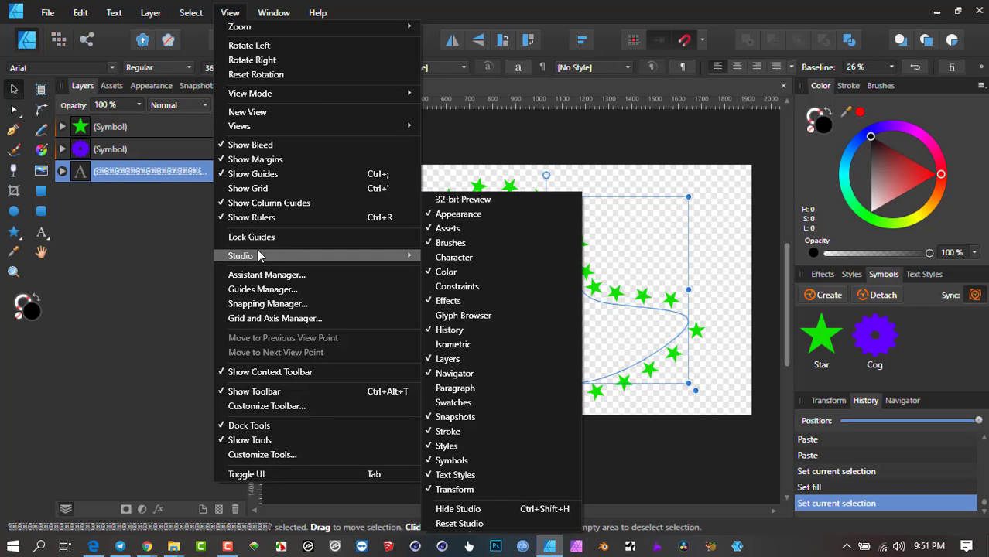
{"action": "left_click", "coordinate": [500, 258]}
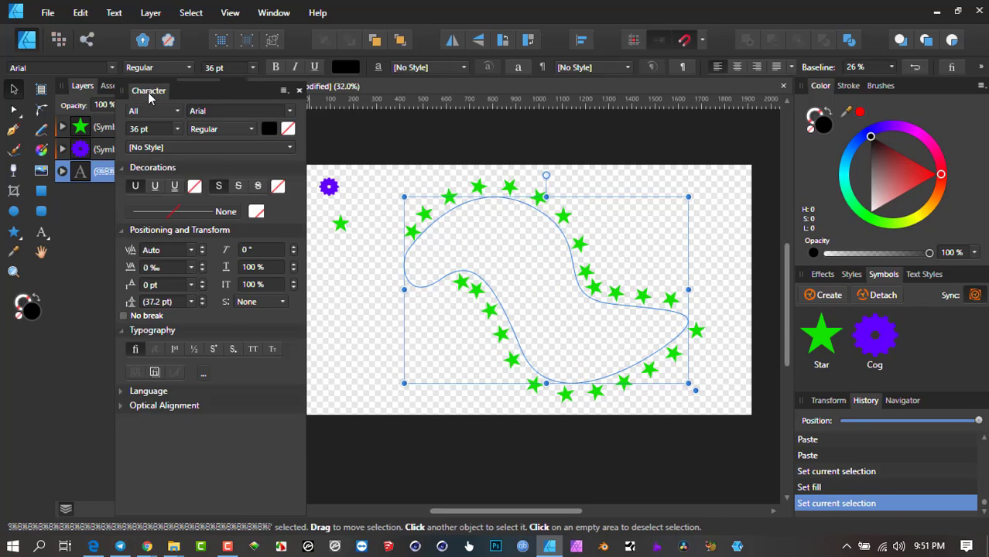
{"action": "left_click_drag", "start_coordinate": [148, 90], "coordinate": [170, 98]}
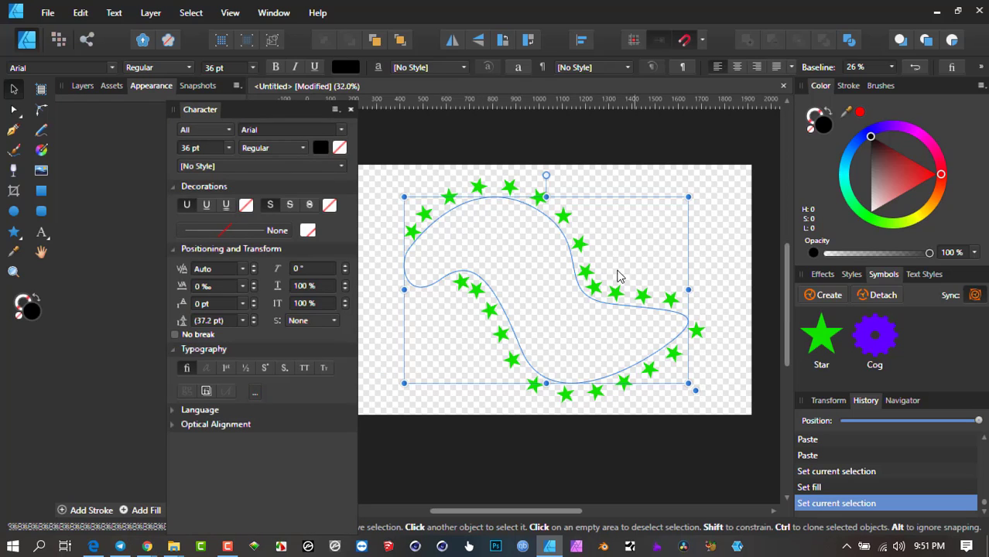
Raise the path text's tracking to 76 ‰ and horizontal scale to 102 %.
{"action": "left_click", "coordinate": [254, 284]}
{"action": "left_click", "coordinate": [255, 283]}
{"action": "left_click", "coordinate": [254, 283]}
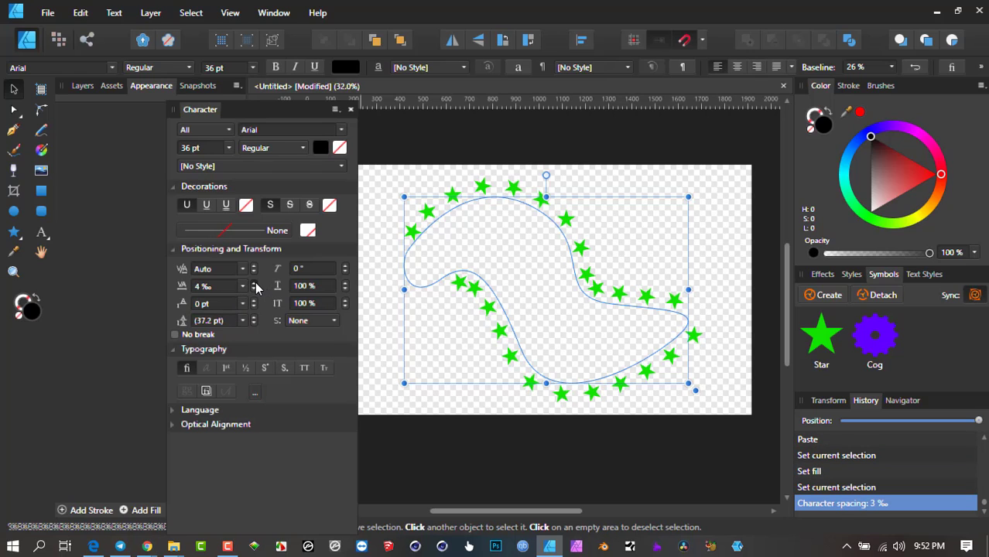
{"action": "left_click", "coordinate": [255, 284]}
{"action": "left_click", "coordinate": [255, 283]}
{"action": "left_click", "coordinate": [255, 283]}
{"action": "left_click", "coordinate": [255, 284]}
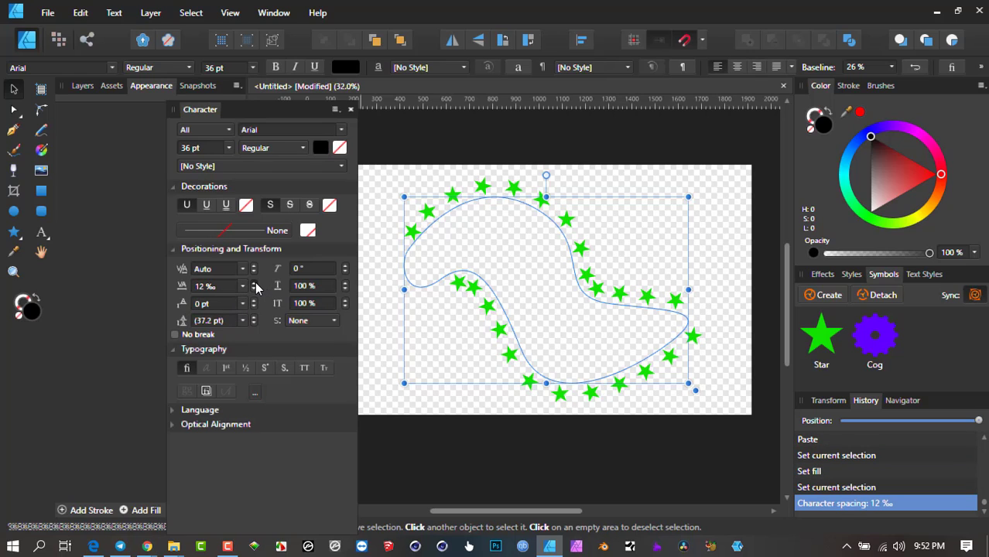
{"action": "left_click", "coordinate": [255, 283]}
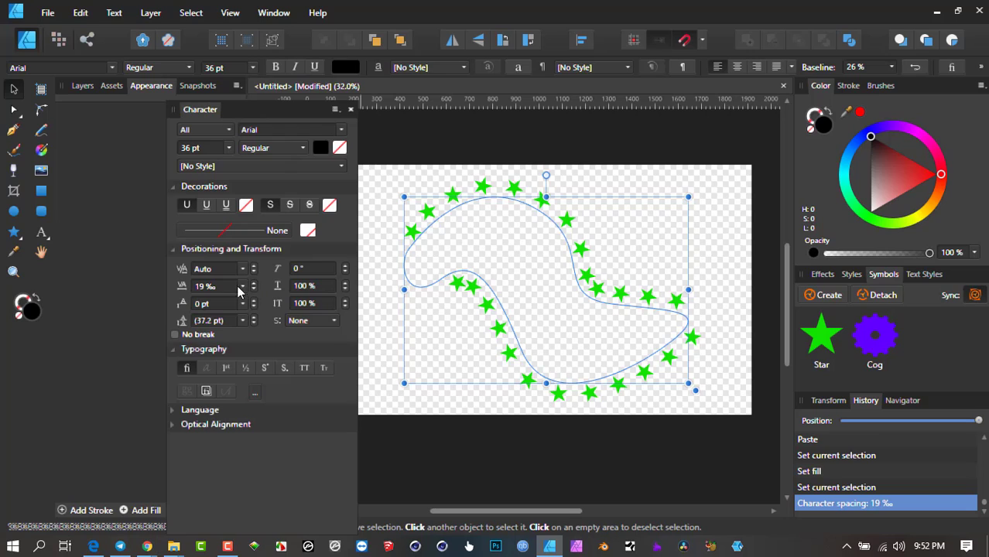
{"action": "left_click", "coordinate": [238, 291]}
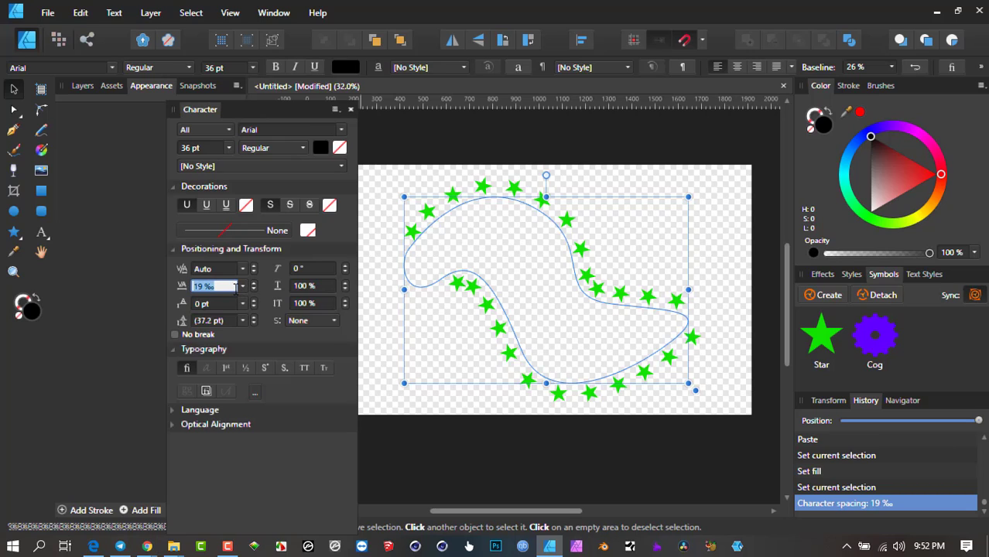
{"action": "type", "text": "50"}
{"action": "key", "text": "Return"}
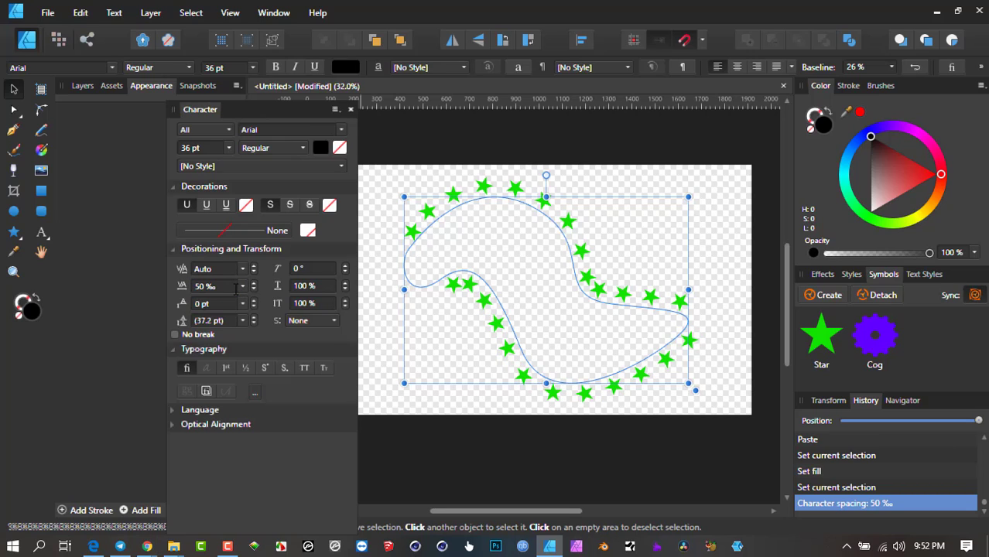
Nudge the star path group slightly lower-left and move the Character panel aside.
{"action": "scroll", "coordinate": [218, 289], "scroll_direction": "up", "scroll_amount": 2}
{"action": "scroll", "coordinate": [294, 292], "scroll_direction": "up", "scroll_amount": 2}
{"action": "scroll", "coordinate": [212, 288], "scroll_direction": "up", "scroll_amount": 7}
{"action": "scroll", "coordinate": [214, 287], "scroll_direction": "up", "scroll_amount": 16}
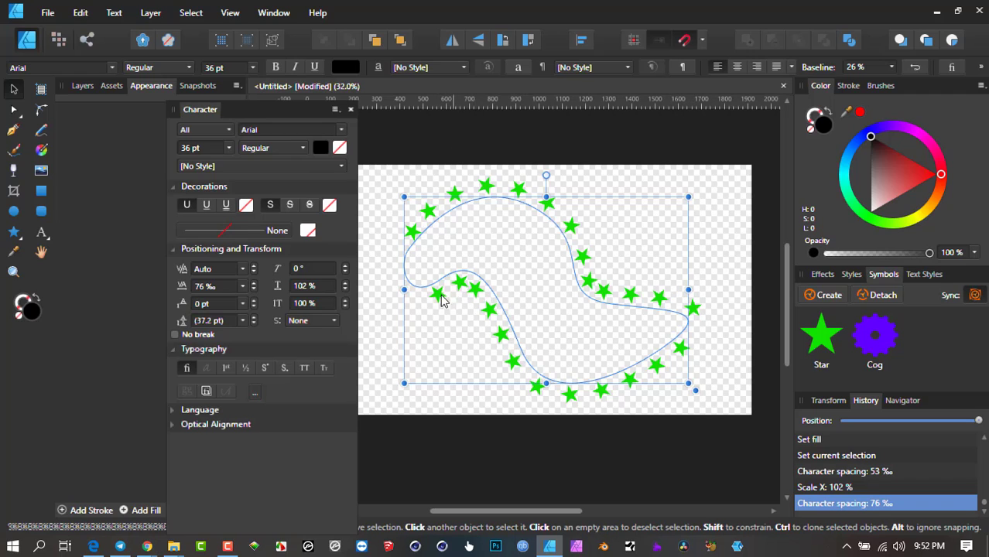
{"action": "left_click_drag", "start_coordinate": [442, 295], "coordinate": [489, 278]}
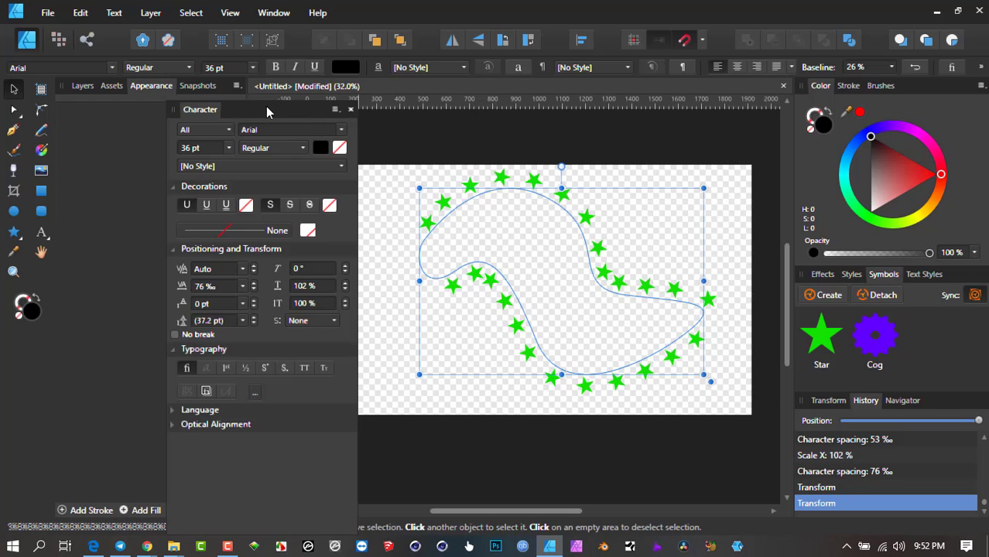
{"action": "left_click_drag", "start_coordinate": [207, 110], "coordinate": [155, 111]}
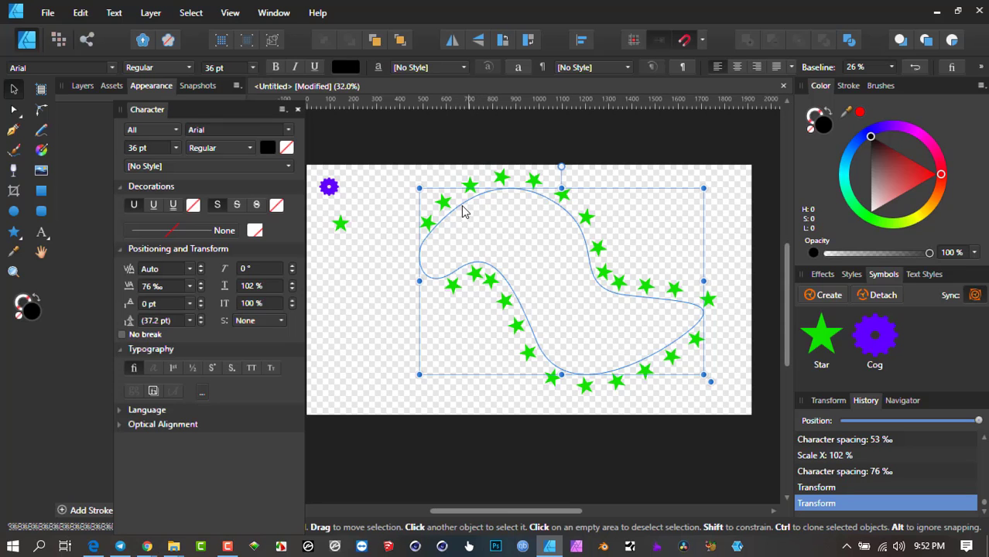
Drag the Star symbol's inner radius to 81% with the Node Tool, making blunt pentagon stars.
{"action": "left_click", "coordinate": [340, 225]}
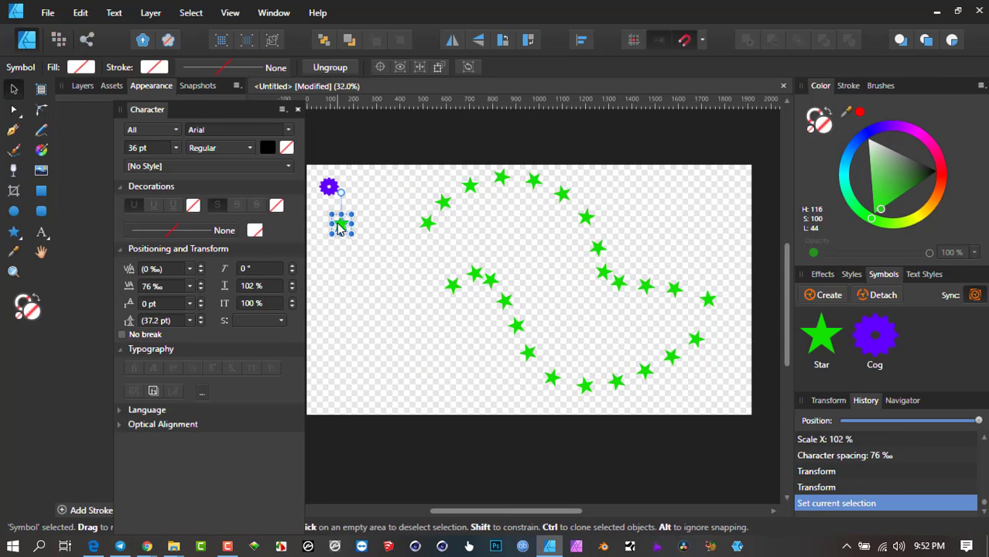
{"action": "left_click", "coordinate": [341, 226]}
{"action": "scroll", "coordinate": [343, 226], "scroll_direction": "up", "scroll_amount": 3}
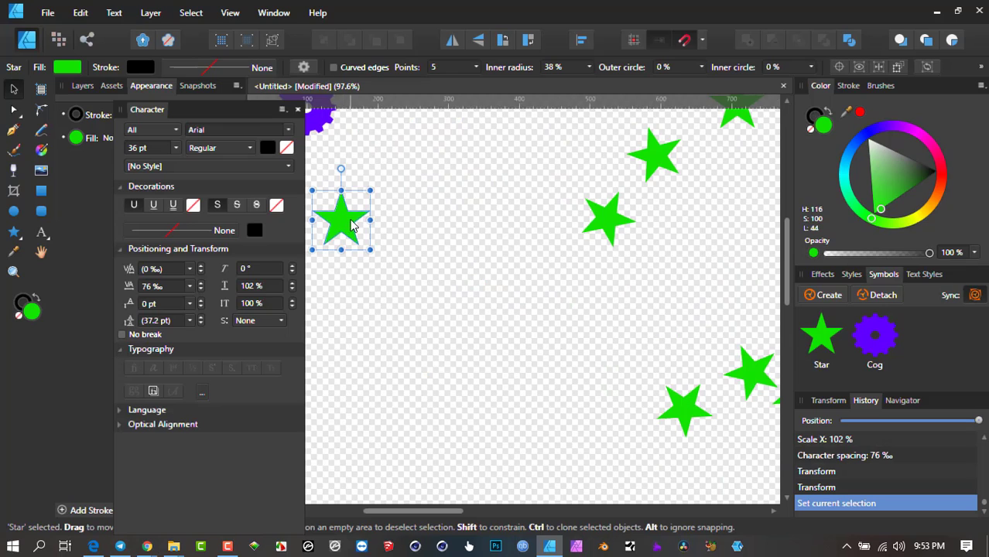
{"action": "scroll", "coordinate": [364, 224], "scroll_direction": "up", "scroll_amount": 2}
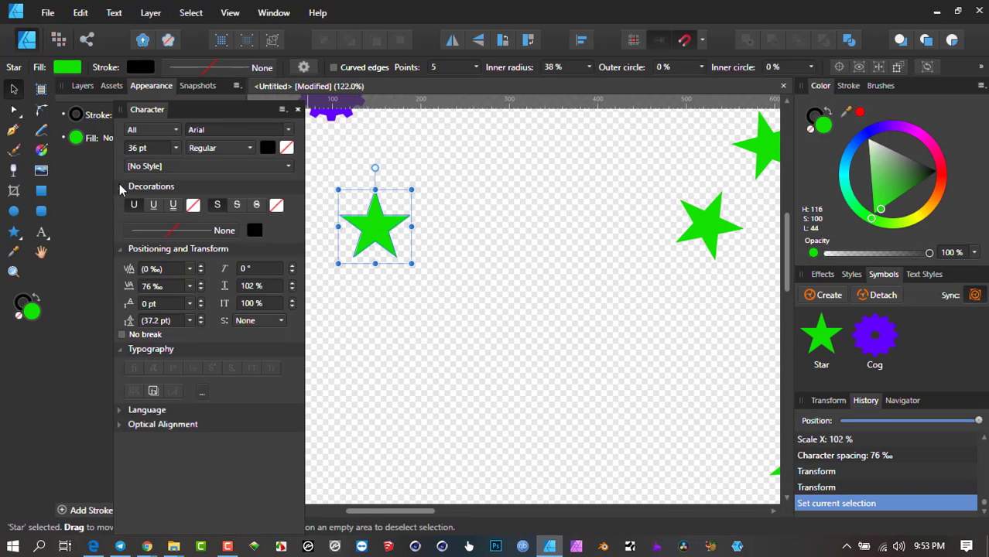
{"action": "left_click", "coordinate": [13, 111]}
{"action": "left_click_drag", "start_coordinate": [390, 212], "coordinate": [443, 209]}
{"action": "scroll", "coordinate": [431, 185], "scroll_direction": "down", "scroll_amount": 5}
{"action": "scroll", "coordinate": [425, 195], "scroll_direction": "up", "scroll_amount": 2}
{"action": "scroll", "coordinate": [495, 265], "scroll_direction": "down", "scroll_amount": 3}
{"action": "scroll", "coordinate": [495, 266], "scroll_direction": "right", "scroll_amount": 2}
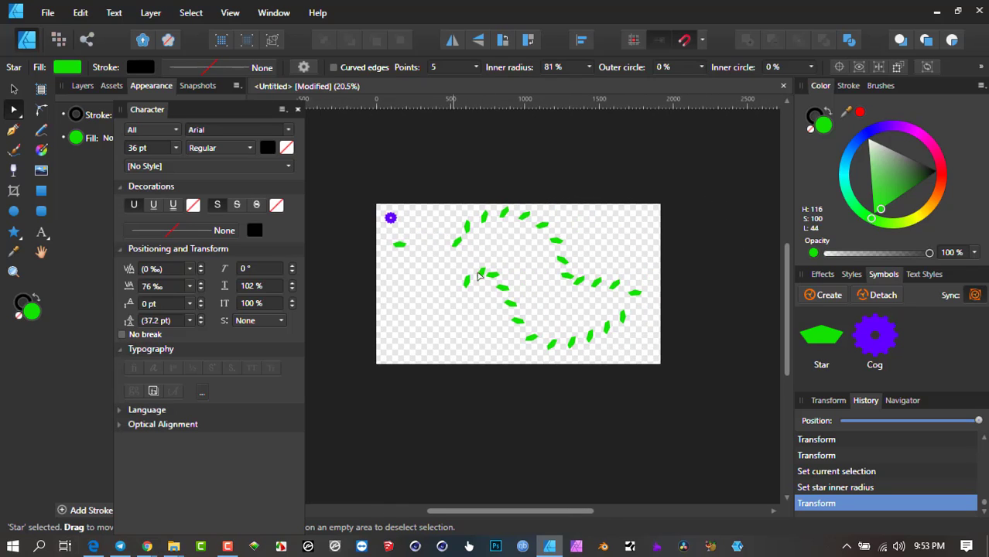
{"action": "scroll", "coordinate": [479, 275], "scroll_direction": "up", "scroll_amount": 2}
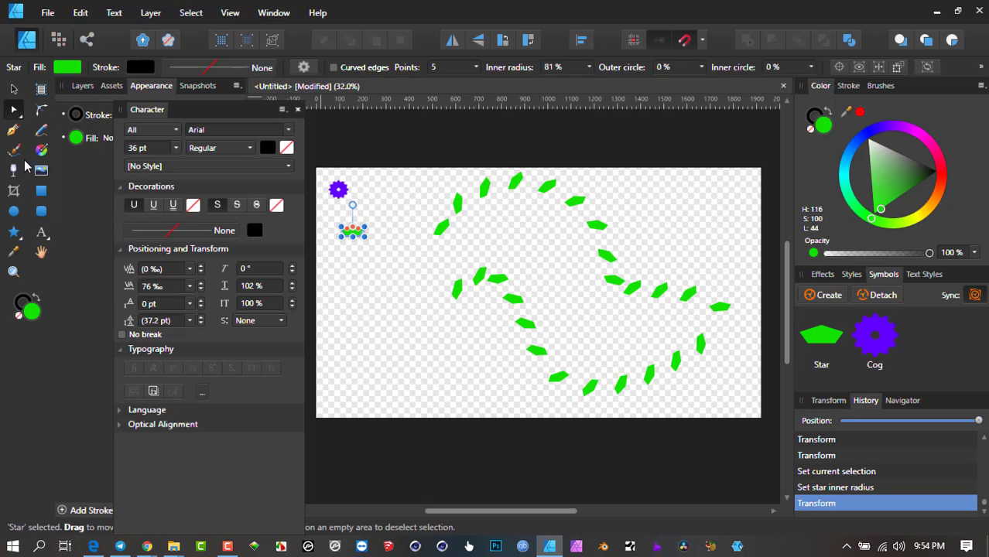
{"action": "left_click", "coordinate": [12, 111]}
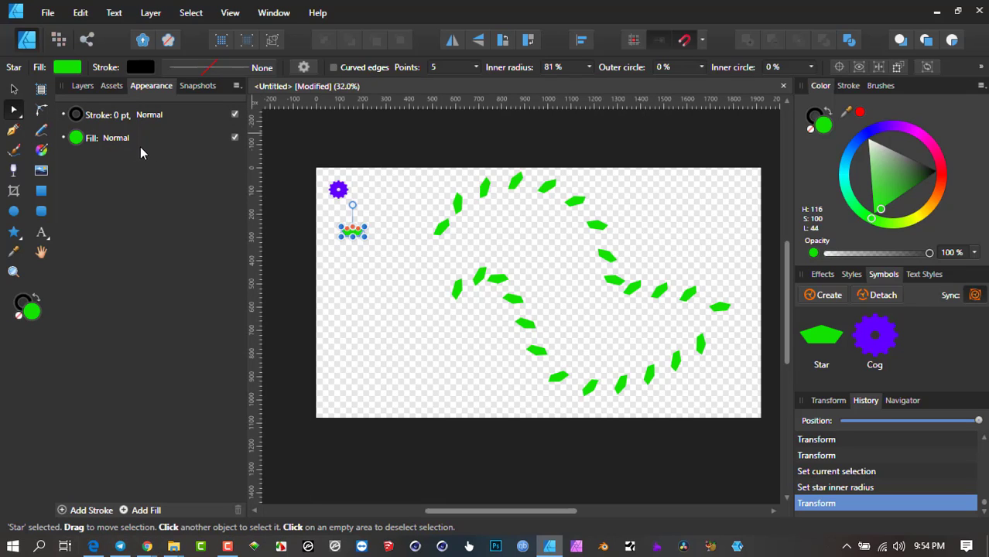
Reshape the text path's lower curve by dragging its nodes with the Node Tool.
{"action": "left_click", "coordinate": [85, 88]}
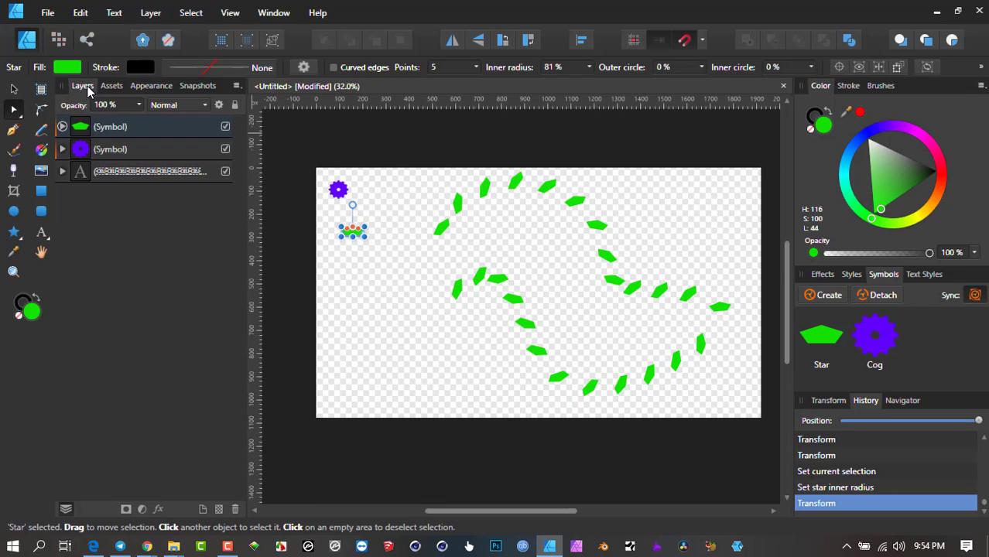
{"action": "left_click", "coordinate": [129, 171]}
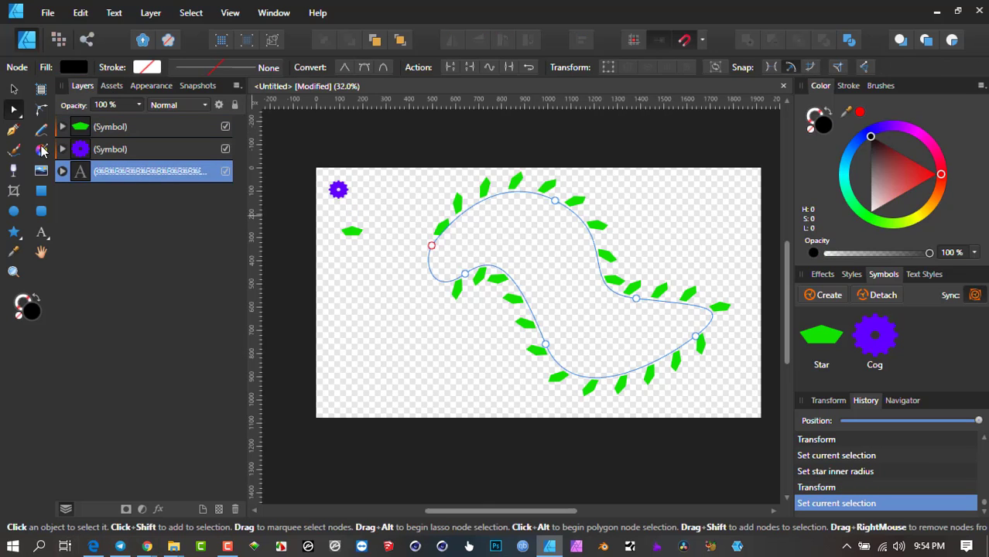
{"action": "scroll", "coordinate": [394, 261], "scroll_direction": "up", "scroll_amount": 2}
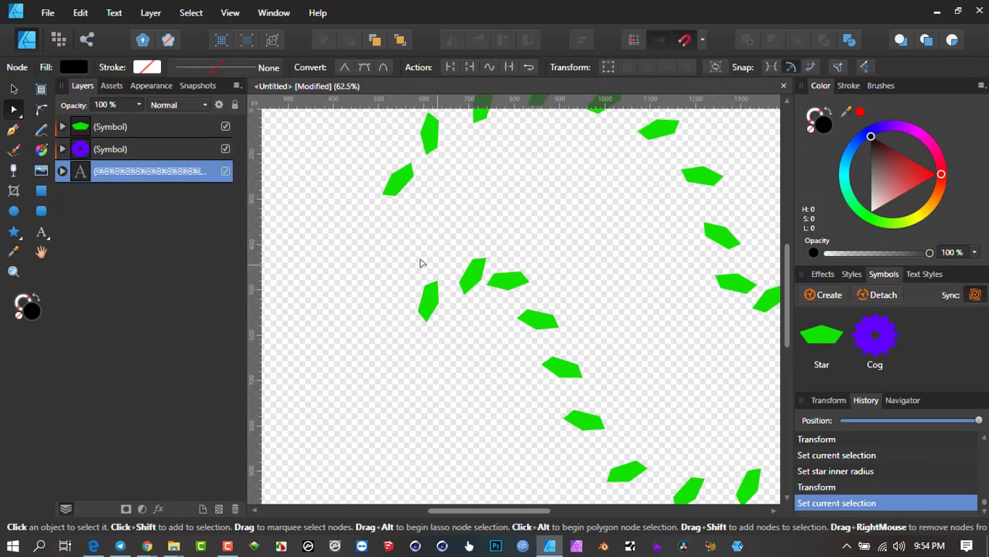
{"action": "left_click_drag", "start_coordinate": [376, 216], "coordinate": [412, 447]}
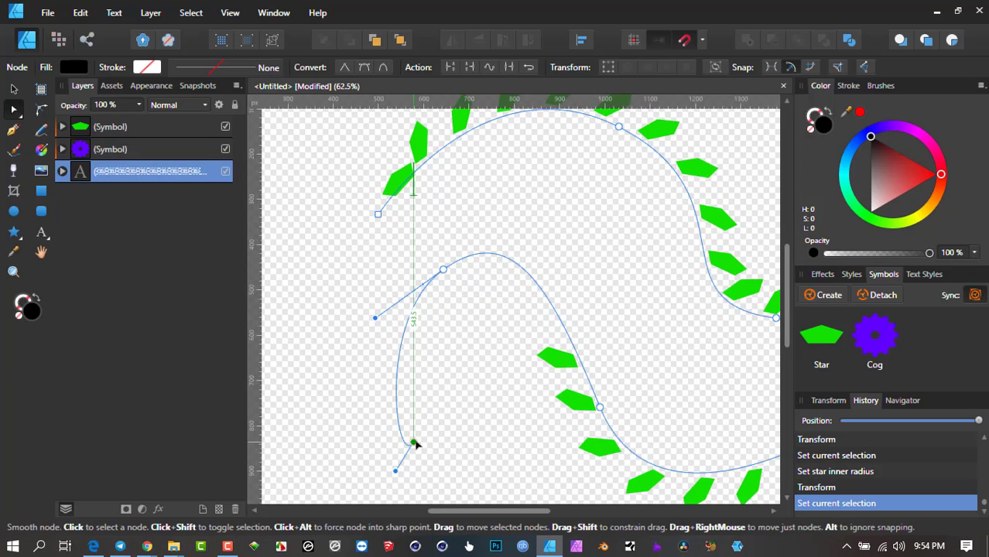
{"action": "scroll", "coordinate": [435, 288], "scroll_direction": "down", "scroll_amount": 1}
{"action": "scroll", "coordinate": [434, 288], "scroll_direction": "down", "scroll_amount": 1}
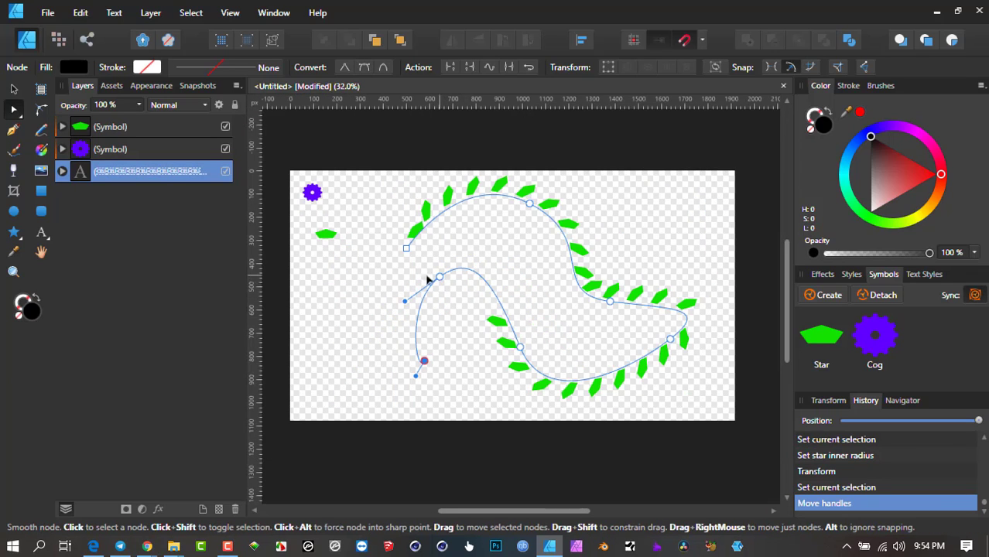
{"action": "left_click", "coordinate": [387, 284]}
{"action": "left_click_drag", "start_coordinate": [375, 286], "coordinate": [360, 300]}
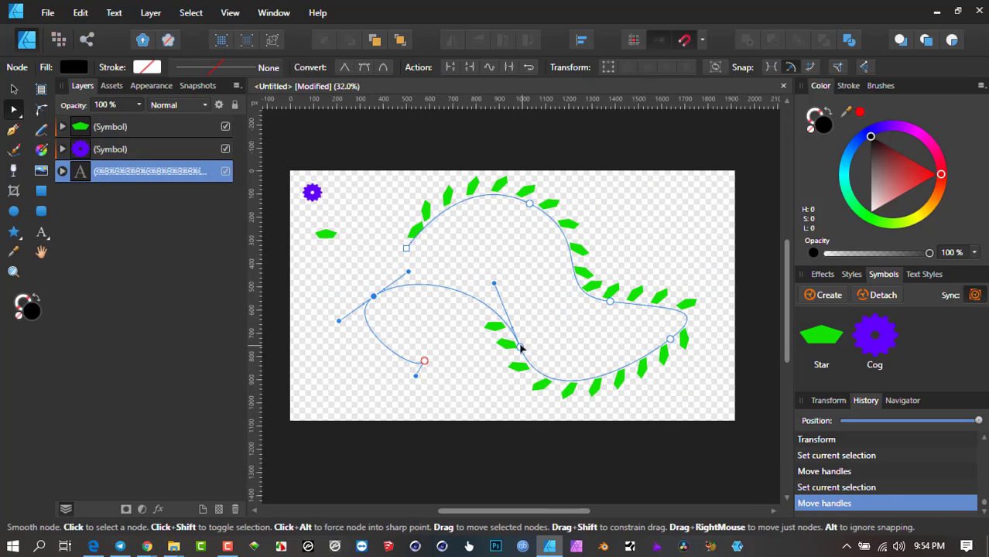
{"action": "left_click_drag", "start_coordinate": [518, 338], "coordinate": [521, 363]}
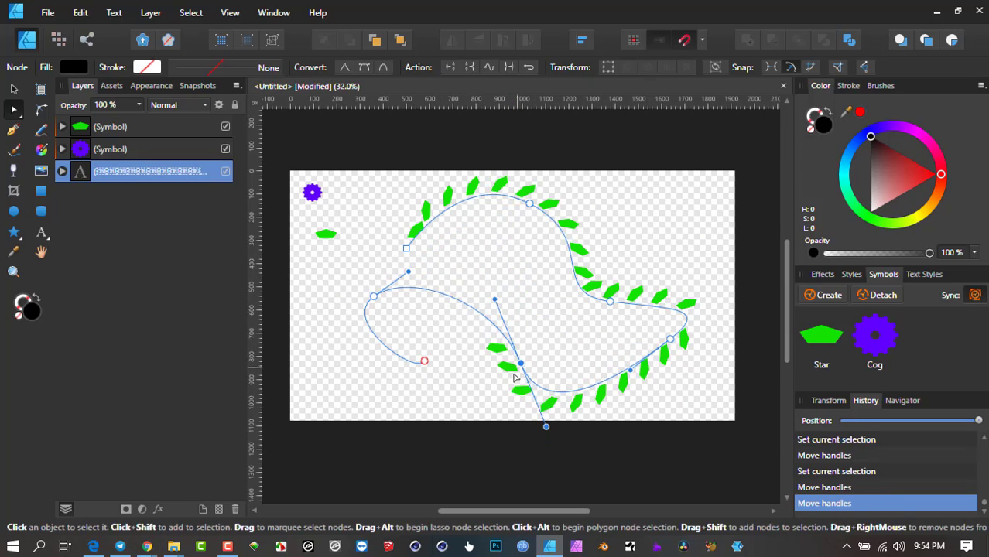
Delete the path's two end nodes and move the new end toward the page centre.
{"action": "left_click", "coordinate": [425, 362]}
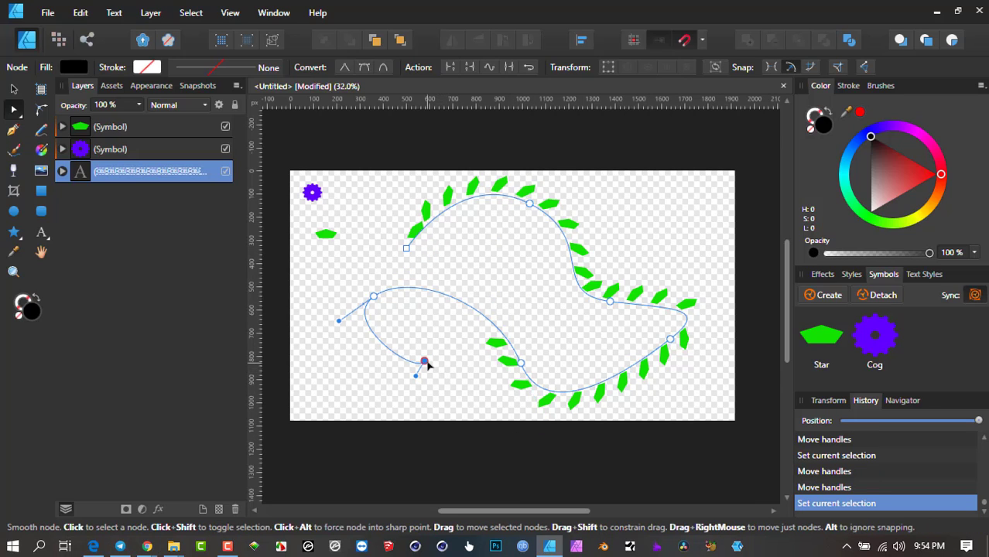
{"action": "key", "text": "Delete"}
{"action": "left_click", "coordinate": [373, 297]}
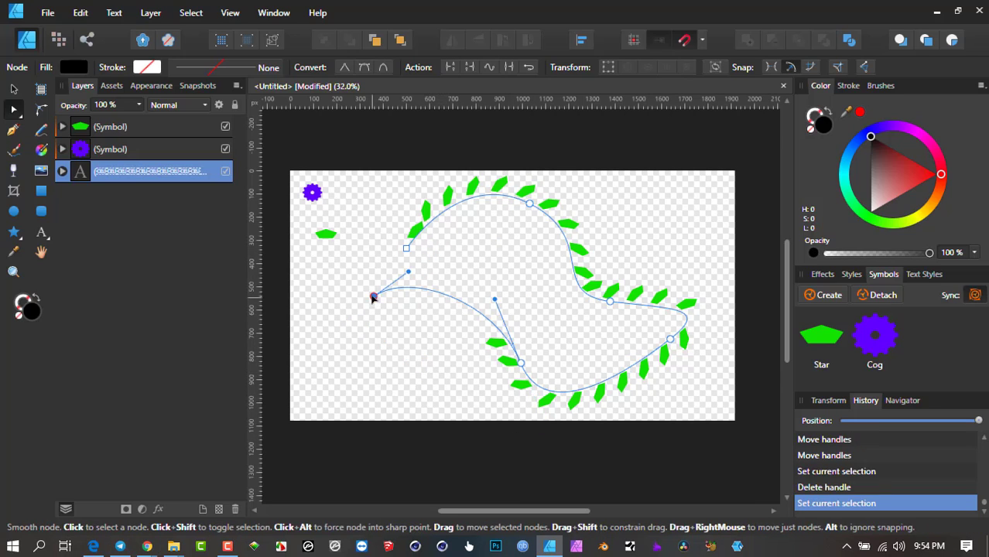
{"action": "key", "text": "Delete"}
{"action": "left_click_drag", "start_coordinate": [497, 342], "coordinate": [477, 302]}
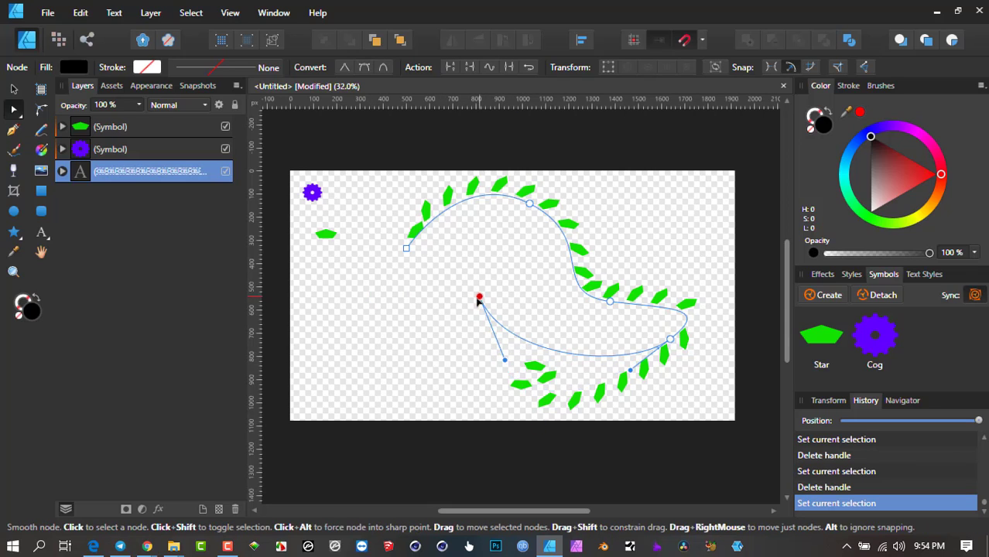